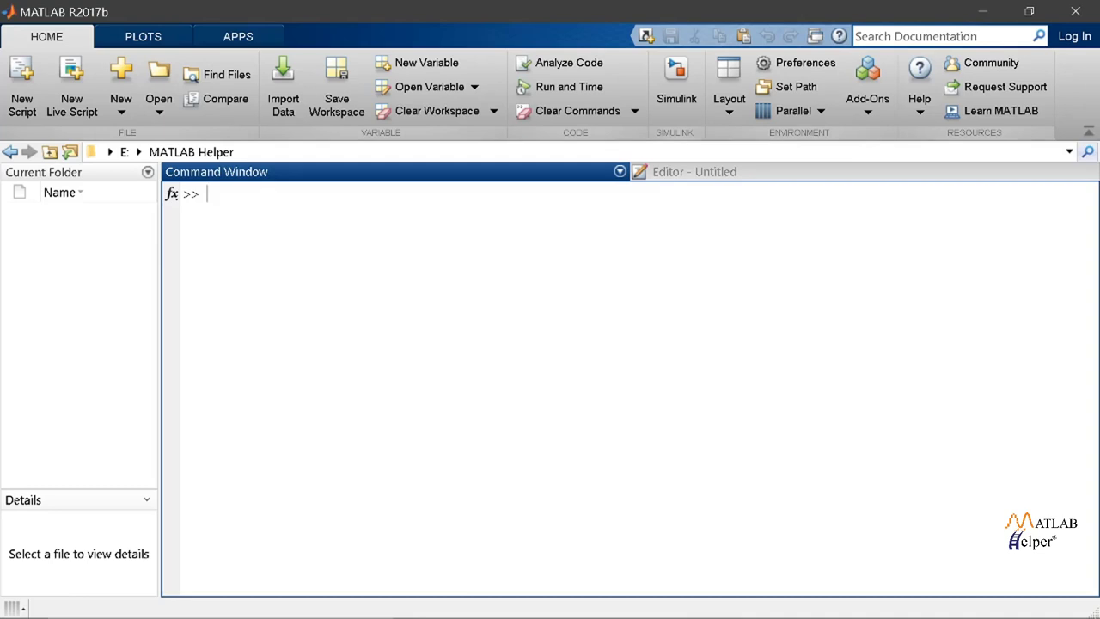
- Launch GUIDE with the guide command and start from the Blank GUI (Default) template
text(guide)
key(Return)
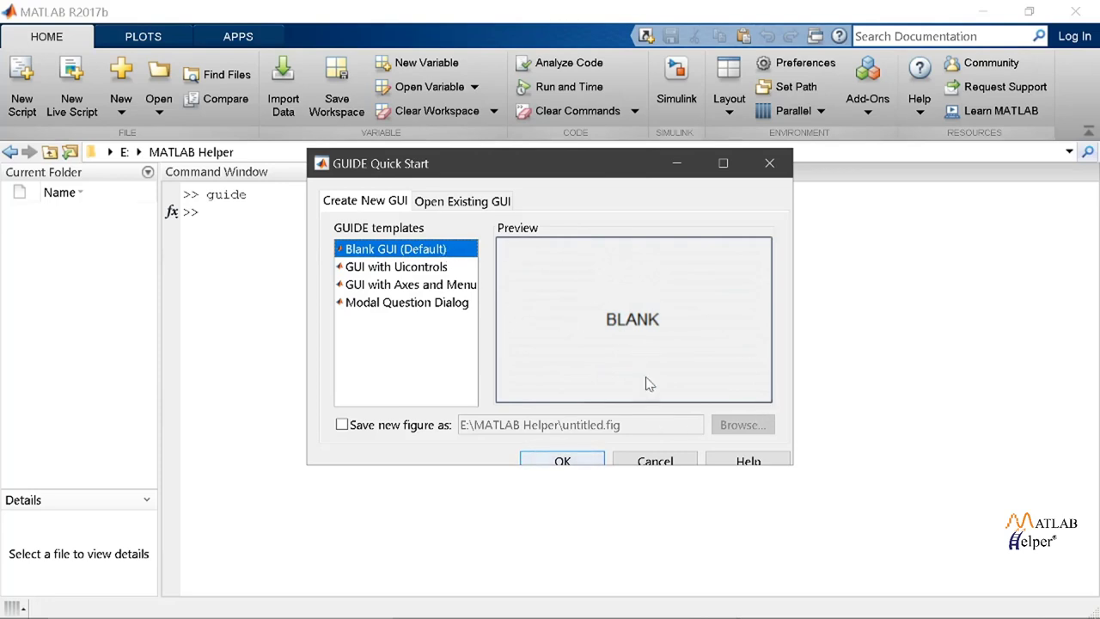
click(568, 461)
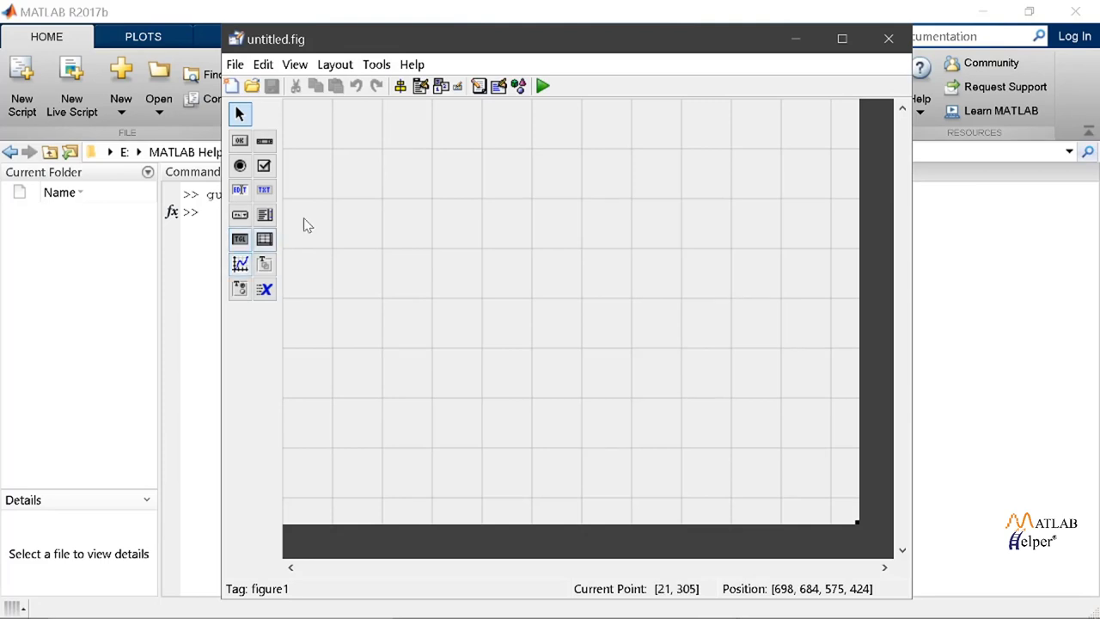
- Turn on 'Show names in component palette' in the GUIDE preferences
click(237, 64)
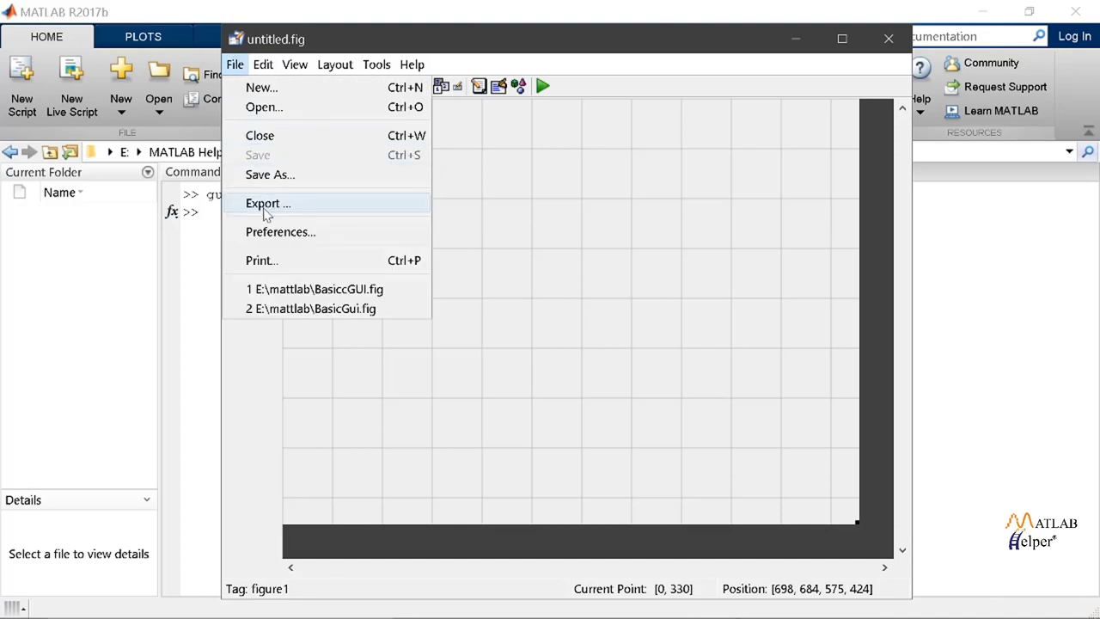
click(266, 233)
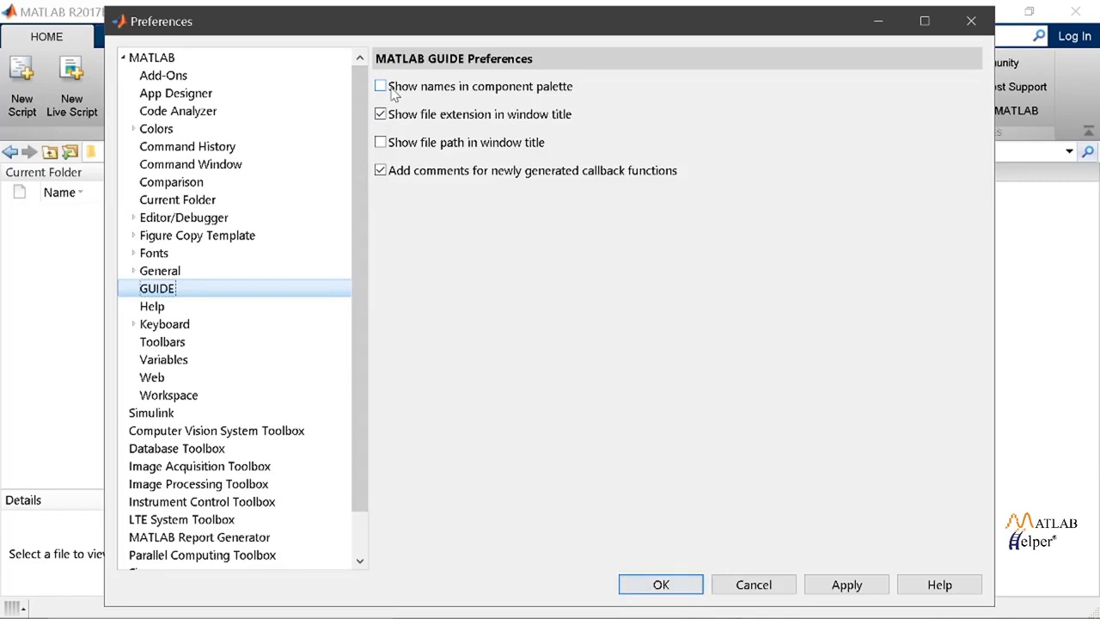
click(392, 89)
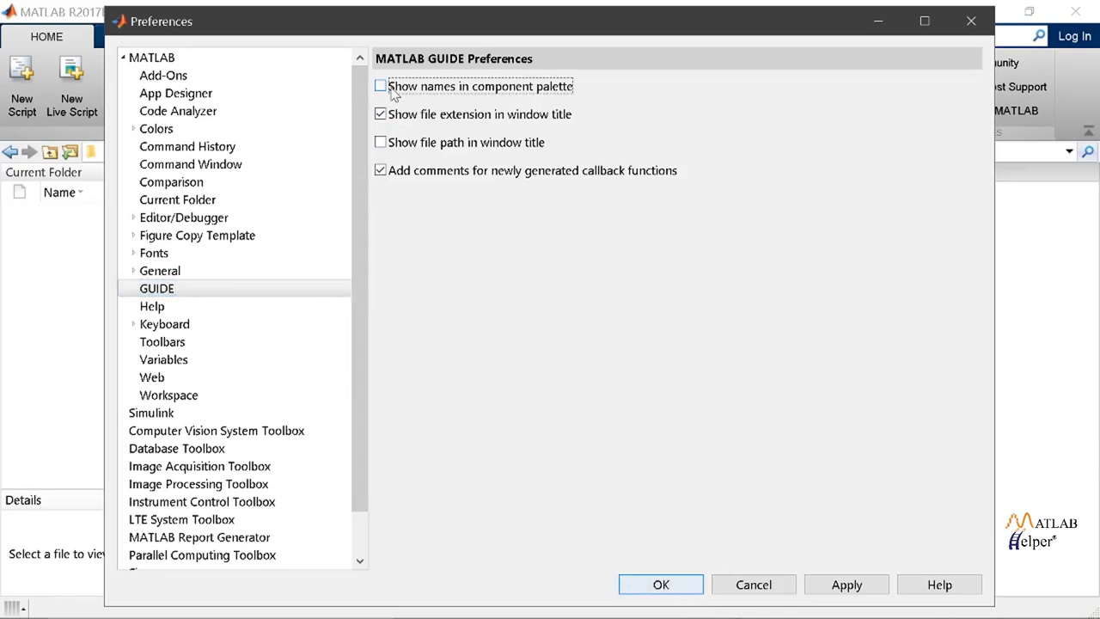
click(661, 585)
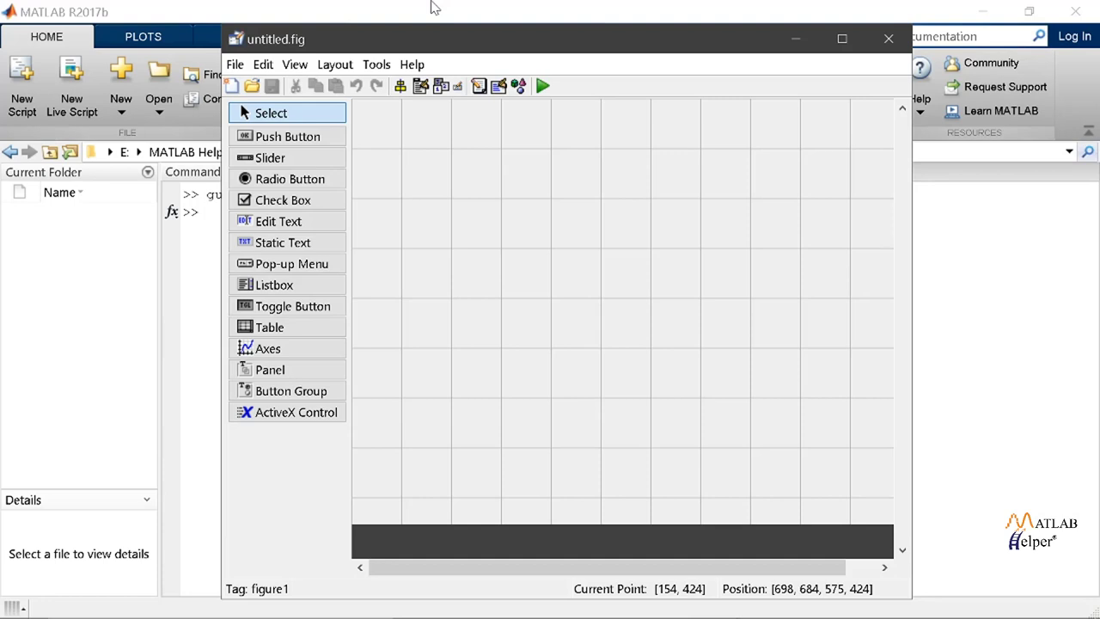
click(384, 69)
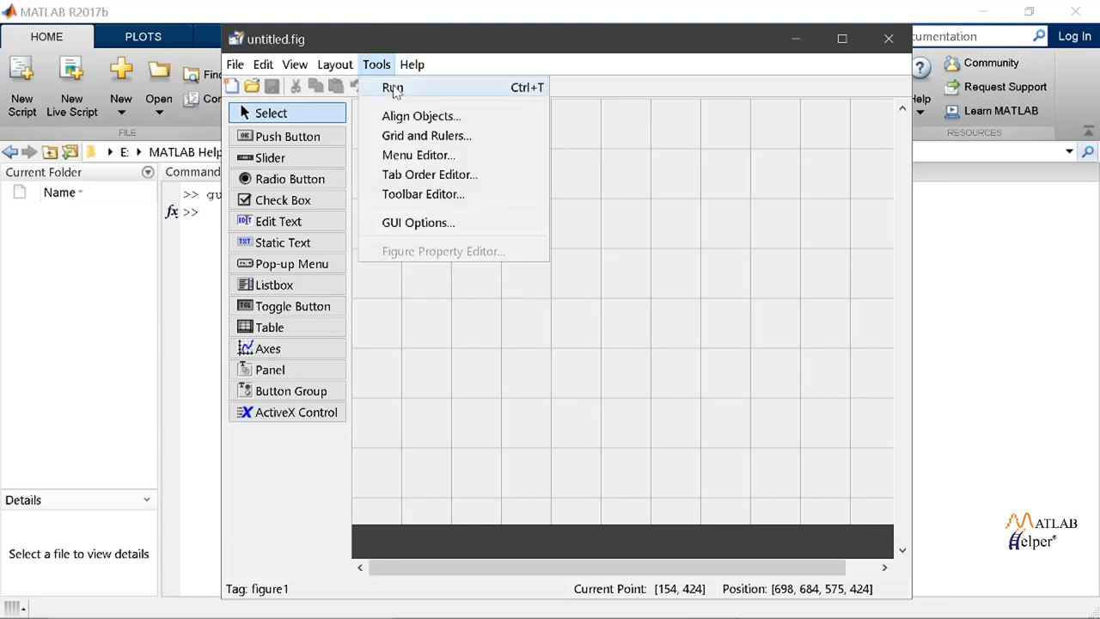
click(411, 225)
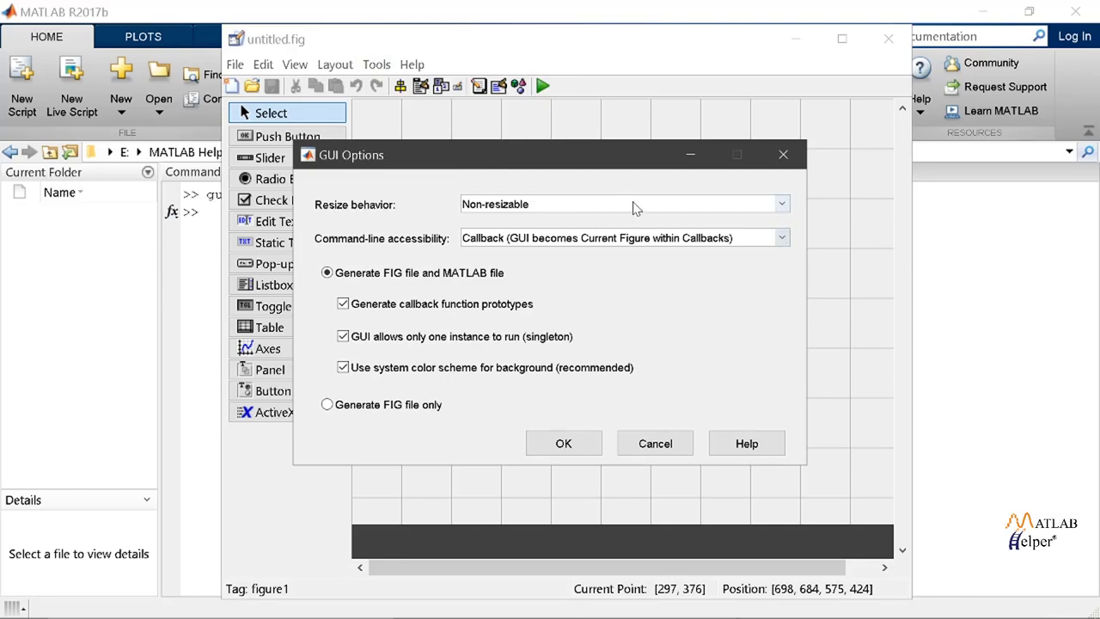
click(636, 207)
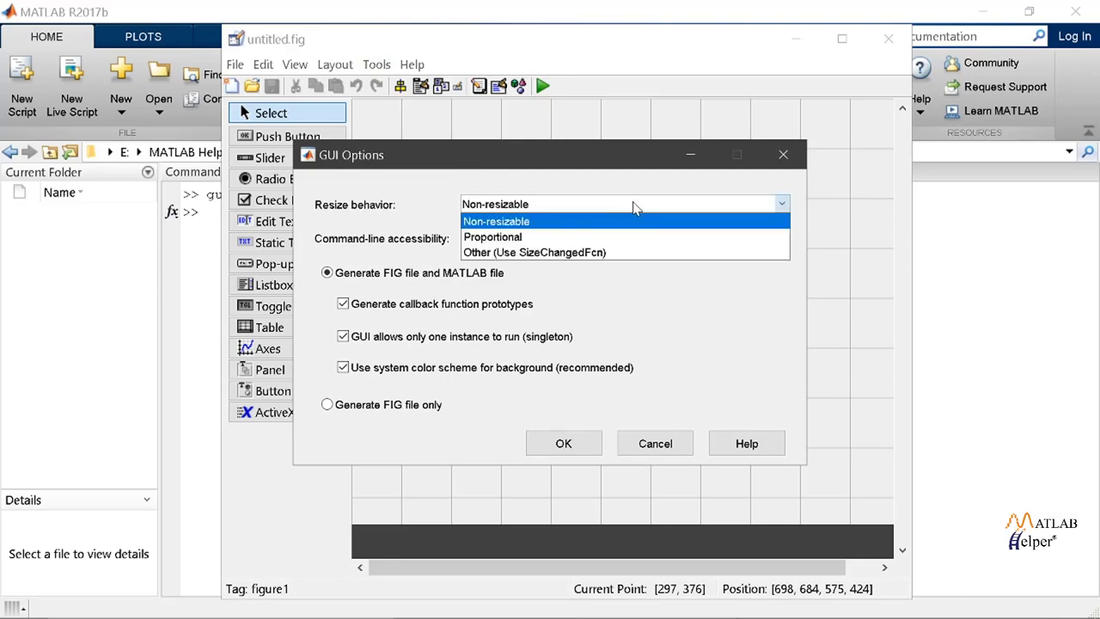
click(532, 222)
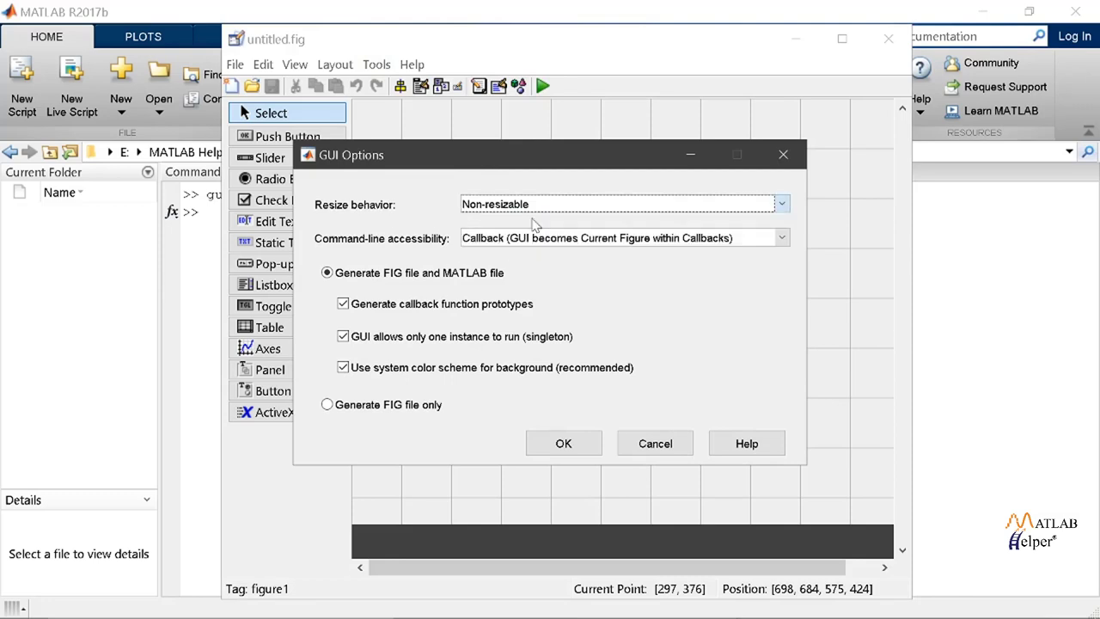
click(566, 444)
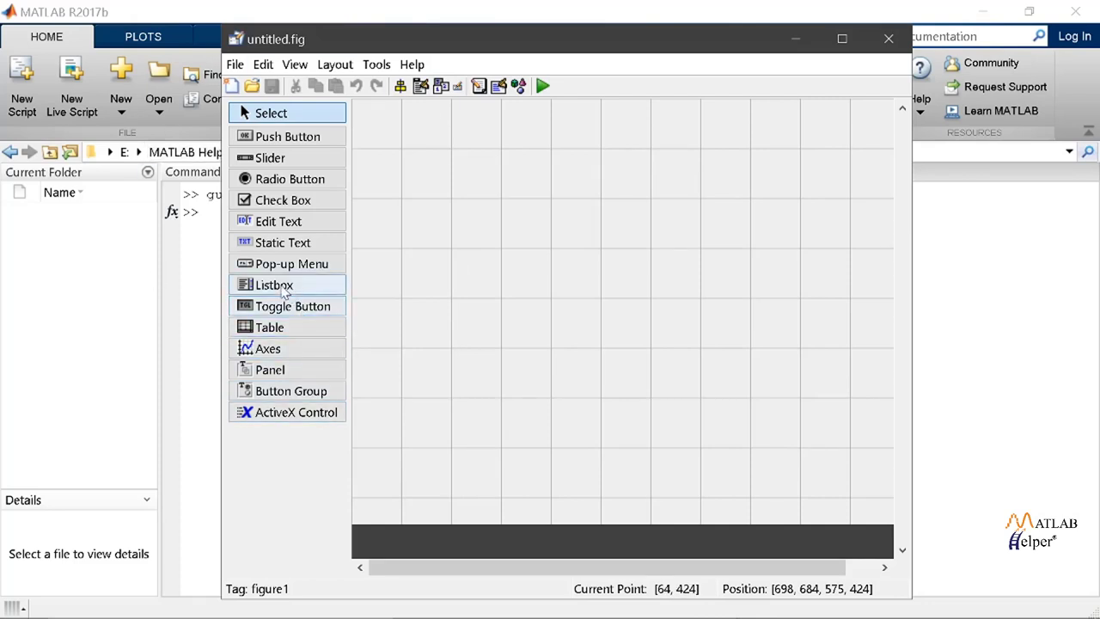
- Draw axes1 on the left of the canvas and uipanel1 beside it on the right
click(284, 350)
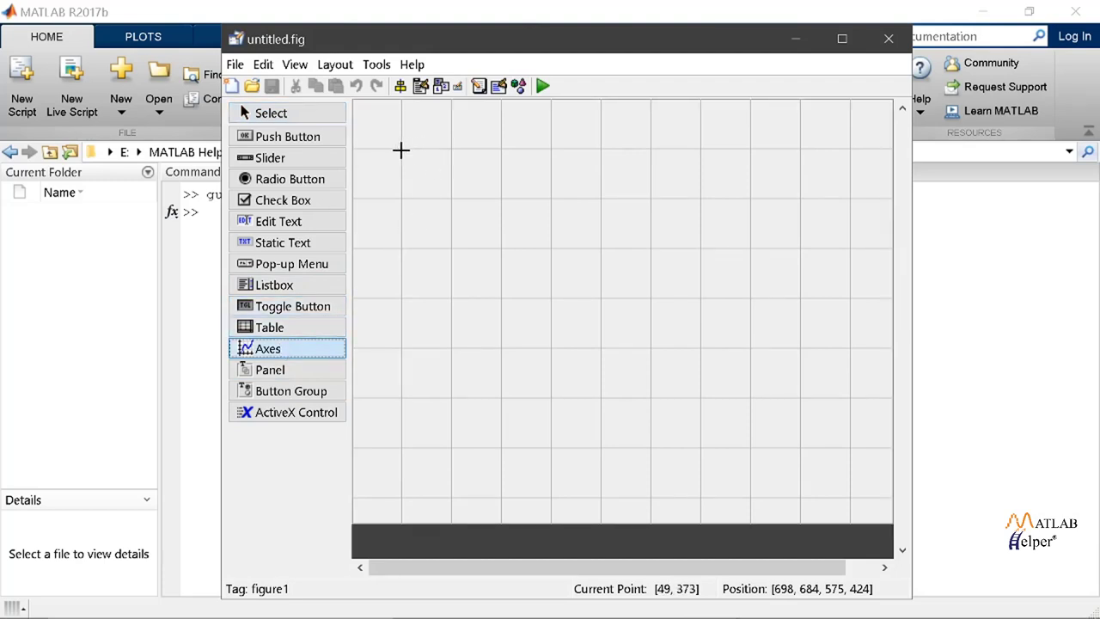
drag(400, 150, 583, 400)
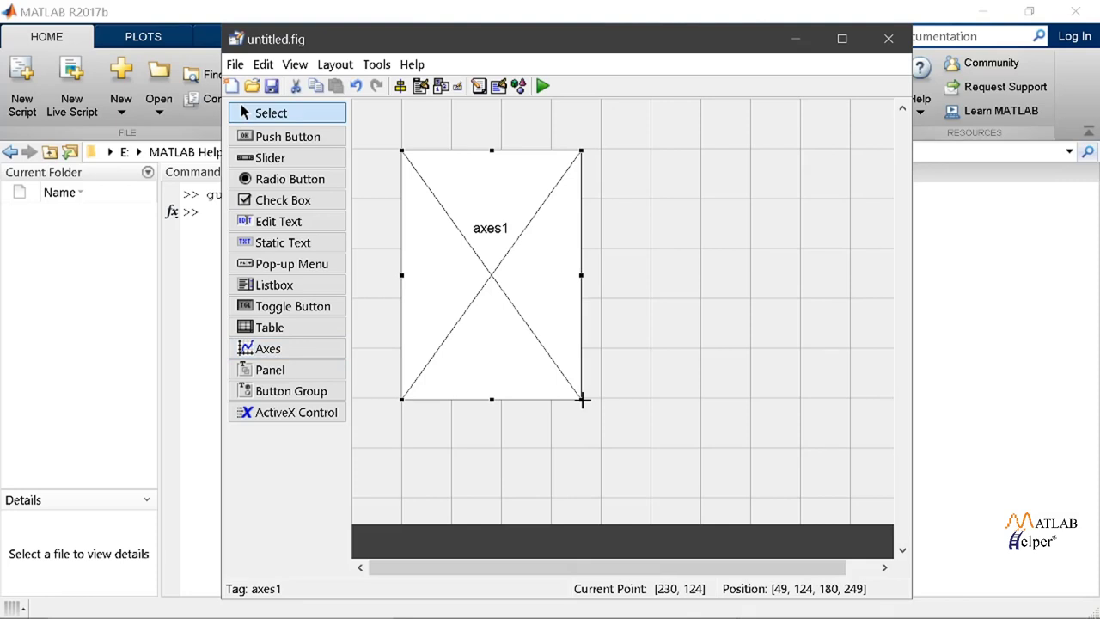
click(315, 369)
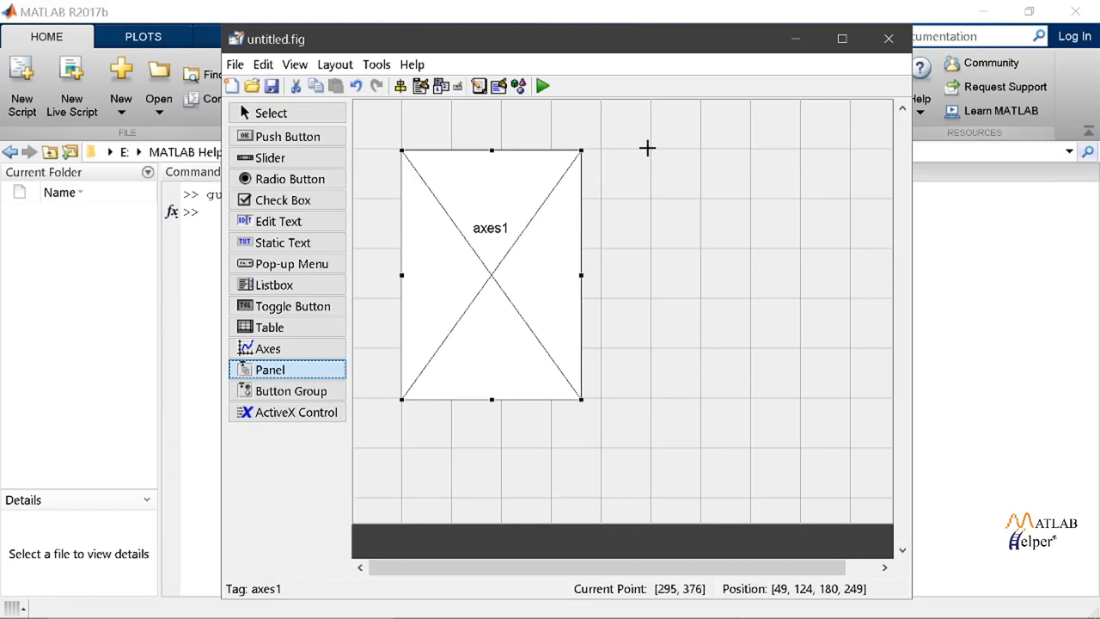
drag(651, 150, 798, 350)
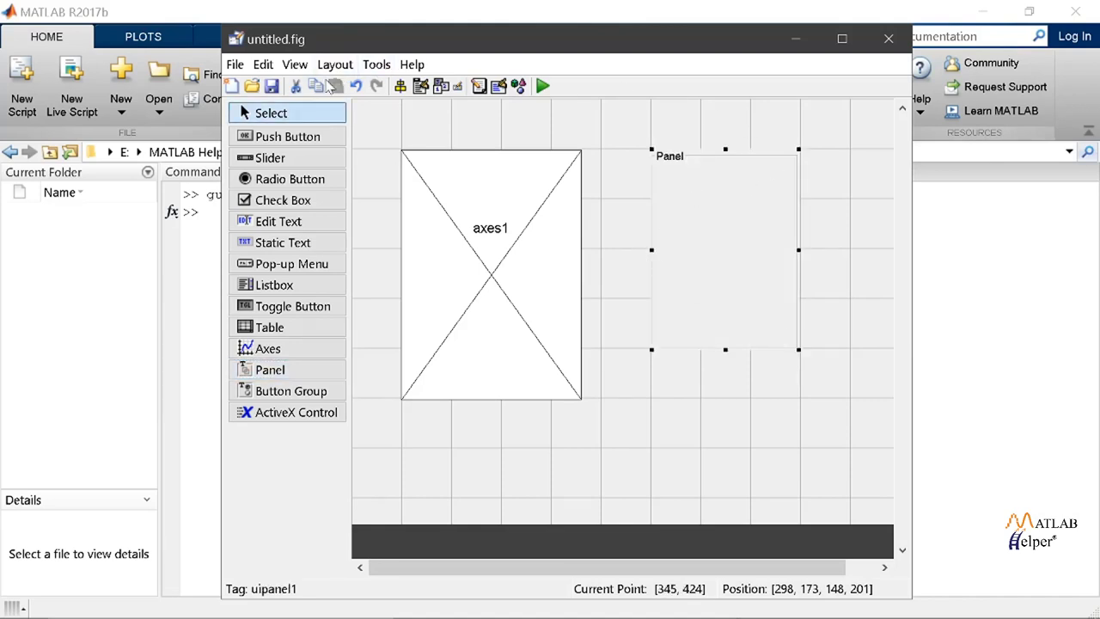
- Draw a push button at the top of the panel, duplicate it twice, and space the three vertically
click(292, 139)
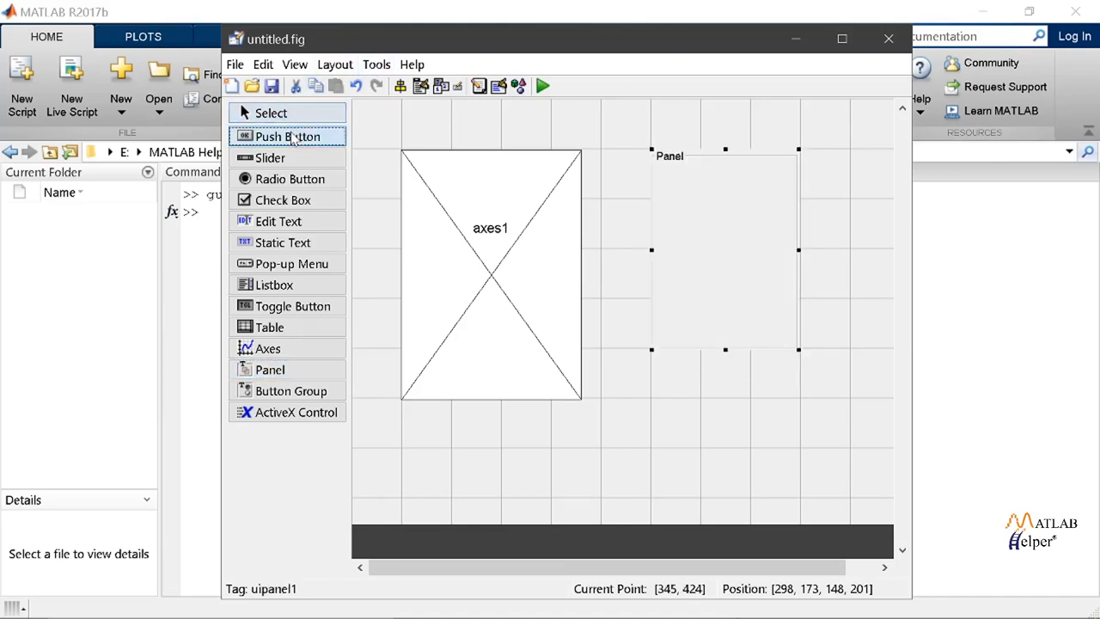
drag(687, 184, 776, 205)
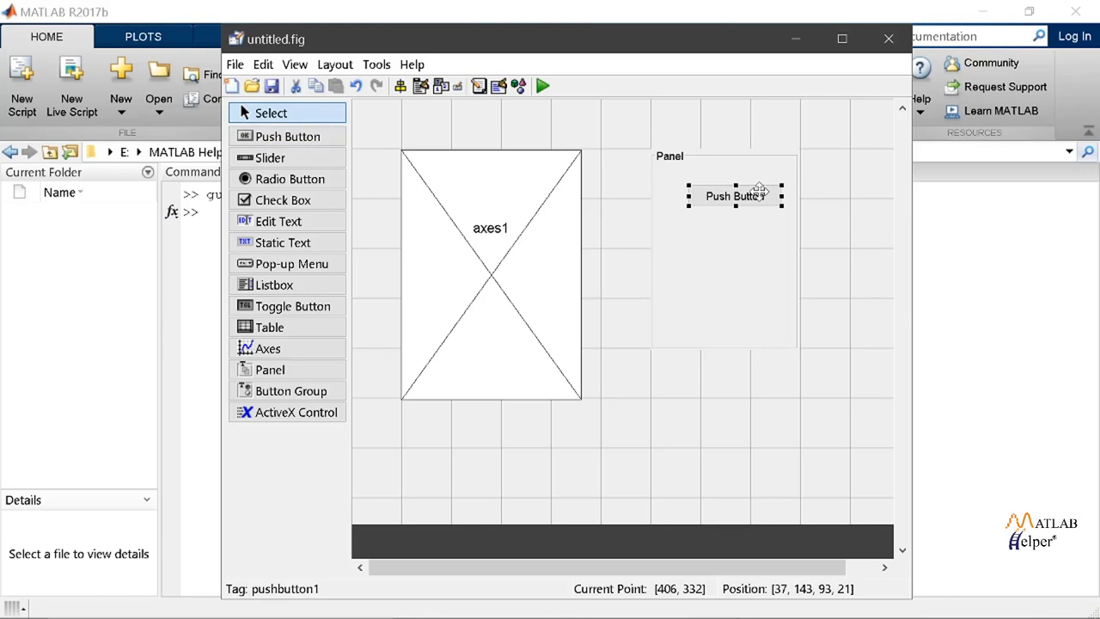
right_click(760, 190)
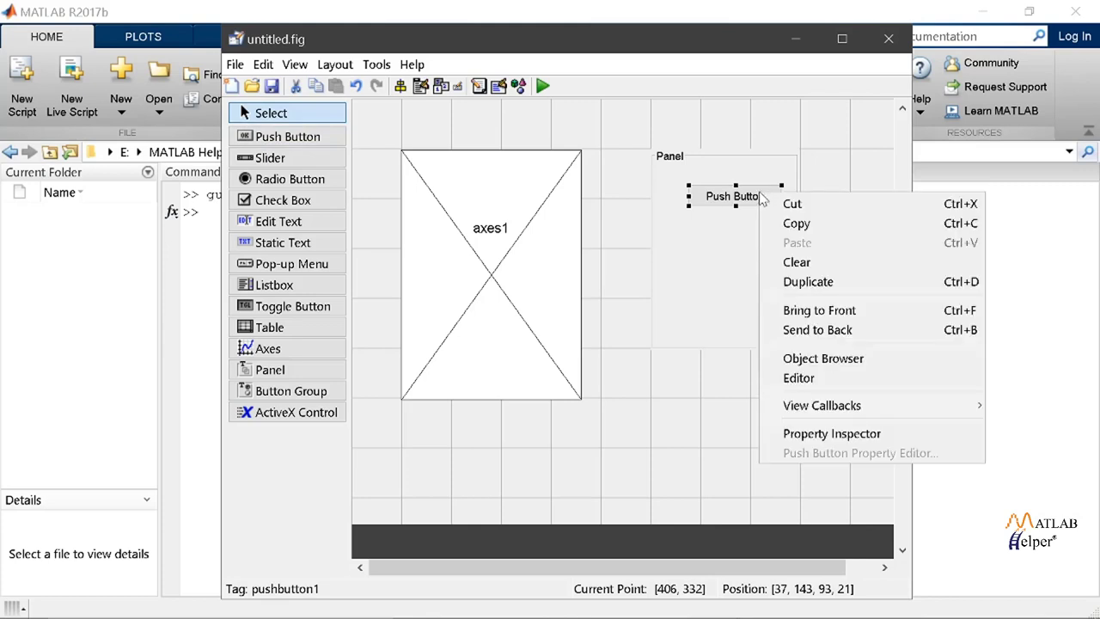
click(833, 284)
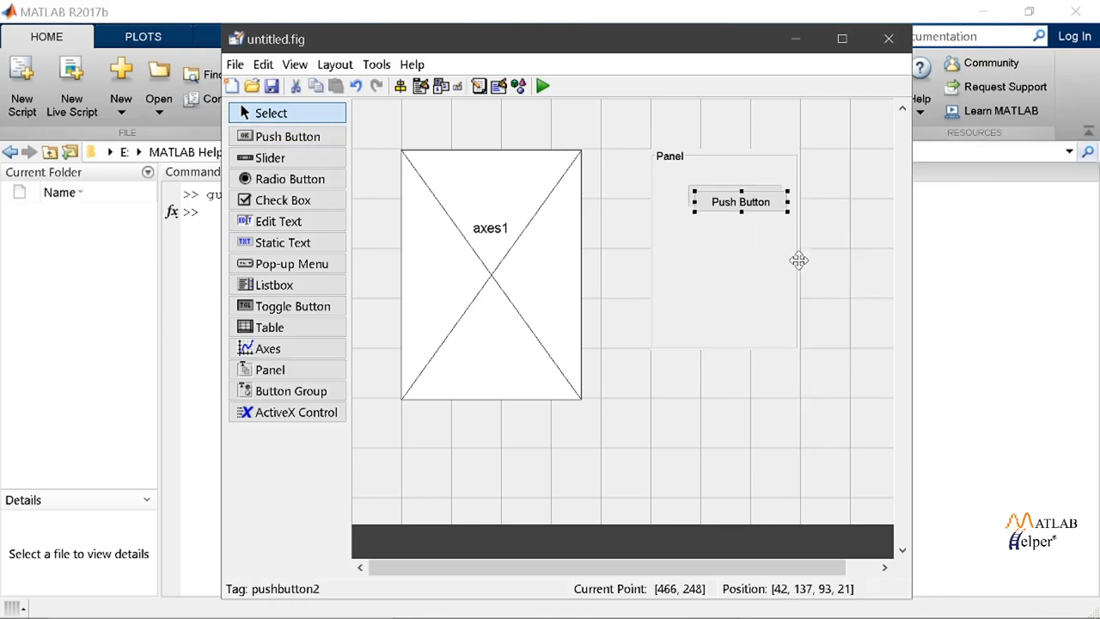
right_click(745, 204)
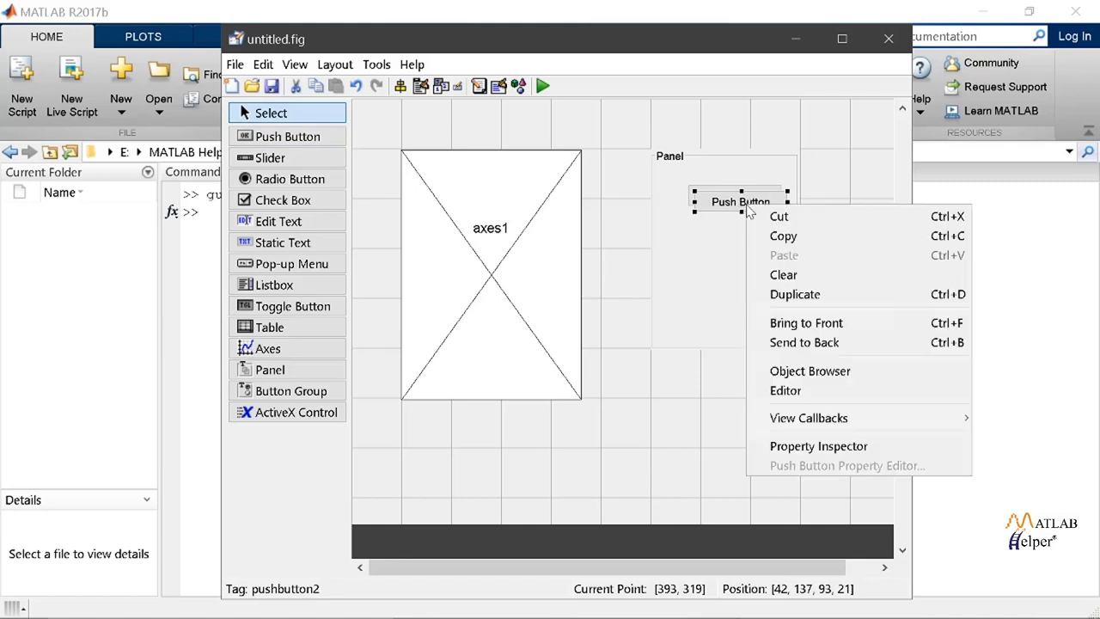
click(789, 295)
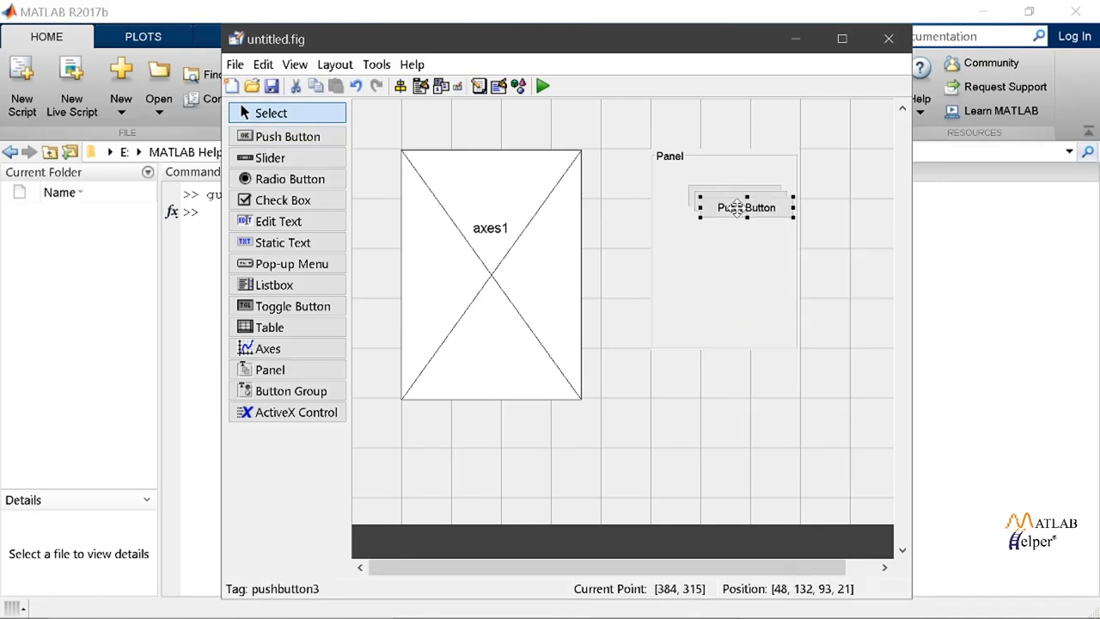
drag(736, 207, 715, 309)
drag(732, 201, 718, 165)
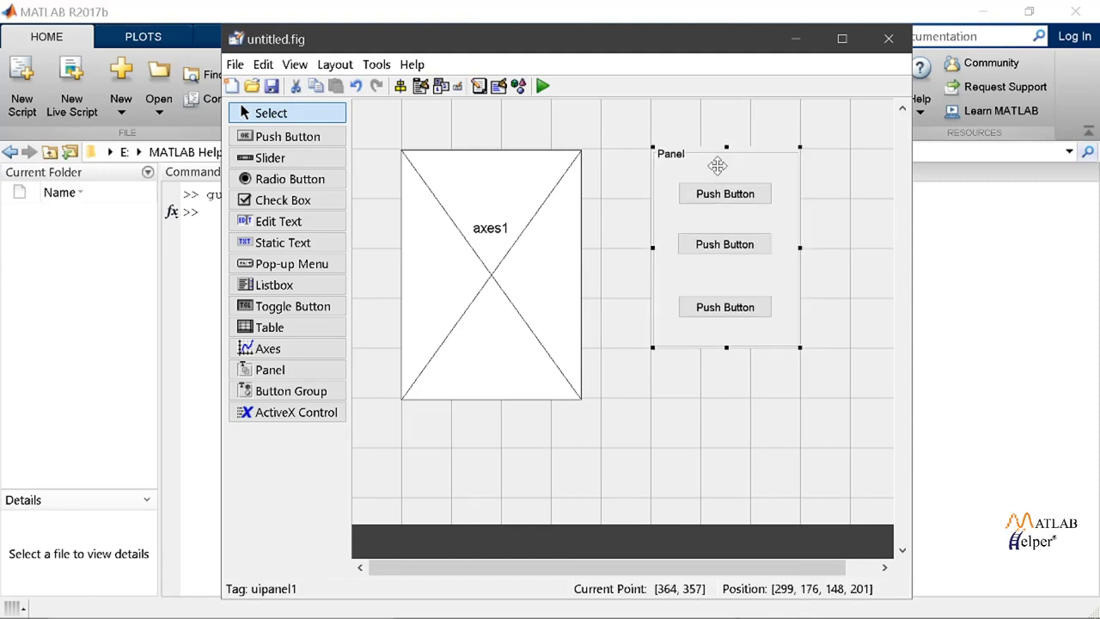
- Draw a Static Text label and a pop-up menu below the panel, then open the figure's Property Inspector
click(316, 246)
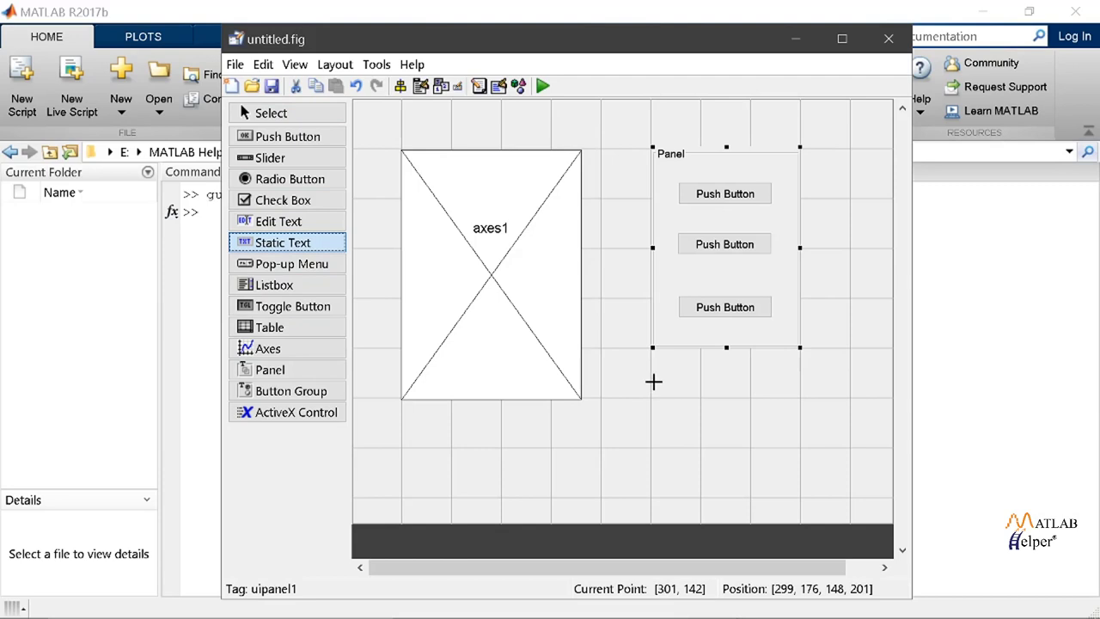
drag(653, 382, 800, 411)
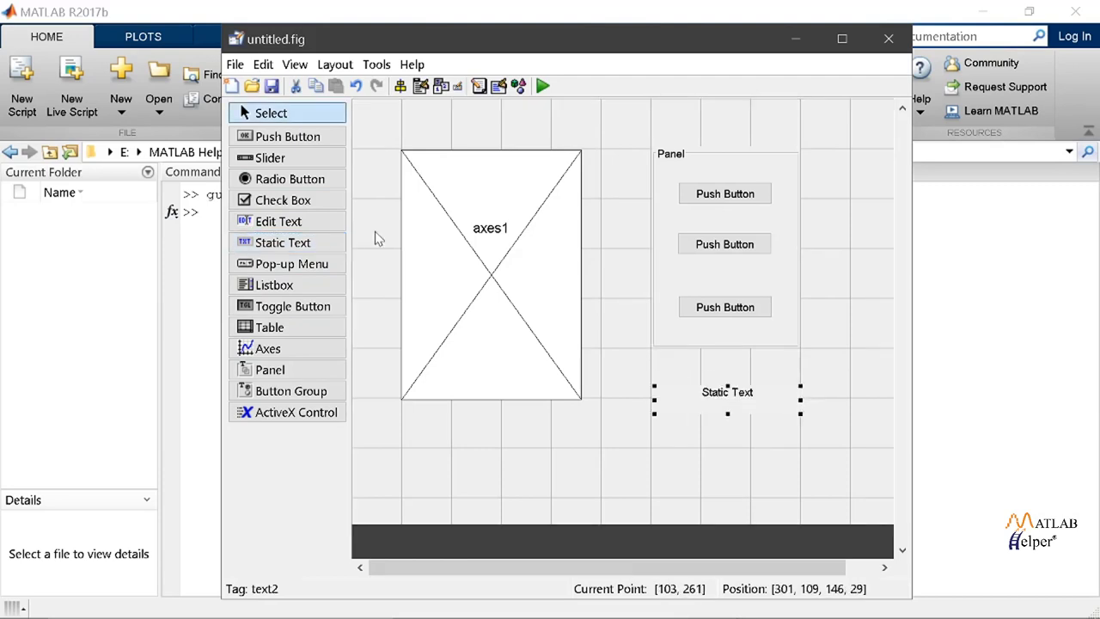
click(290, 266)
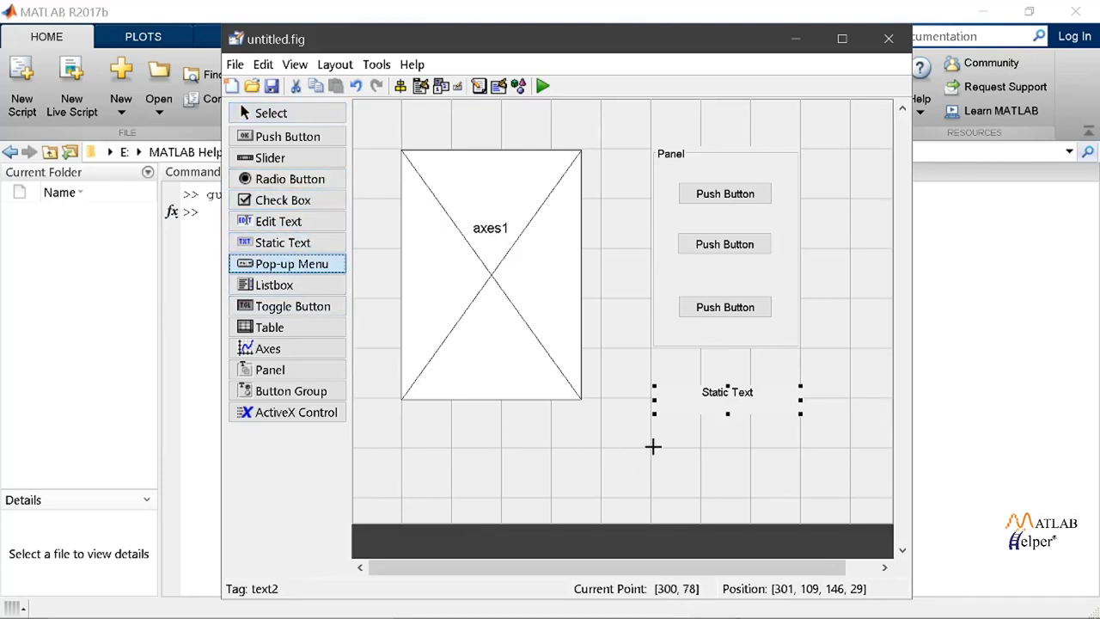
drag(655, 444, 802, 464)
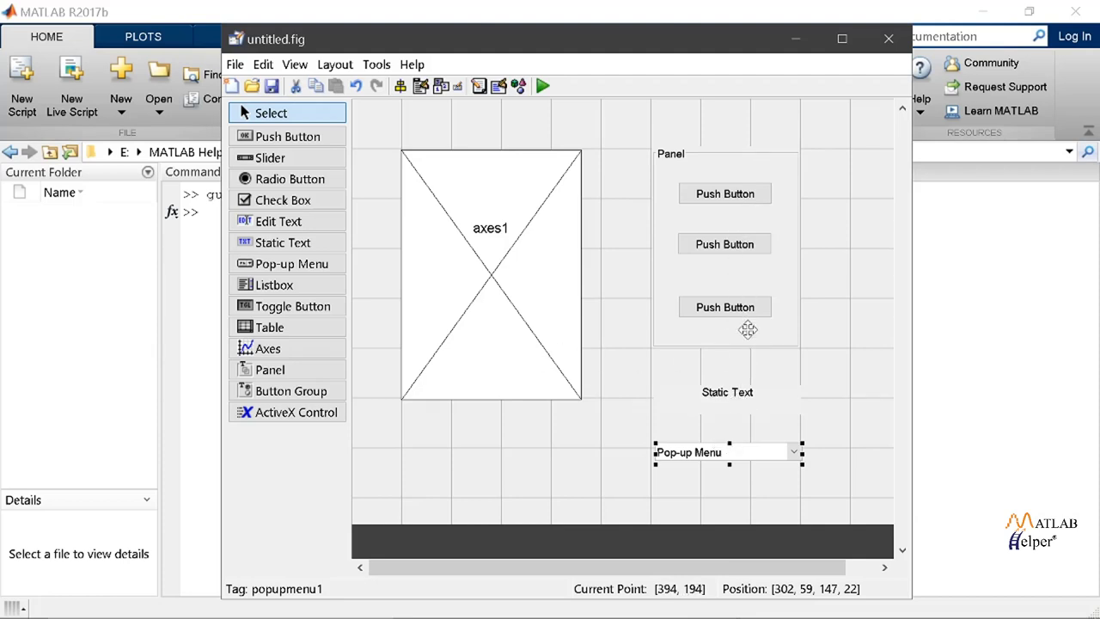
double_click(840, 237)
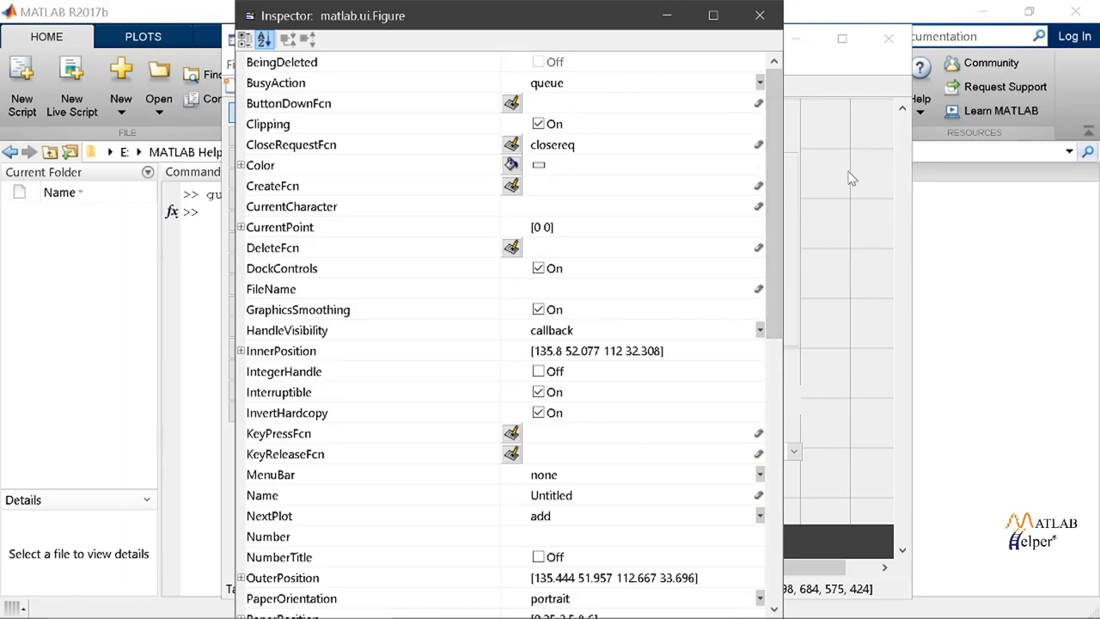
- Set the figure's Name property to BasicGUI and close the Inspector
scroll(512, 372, down, 1)
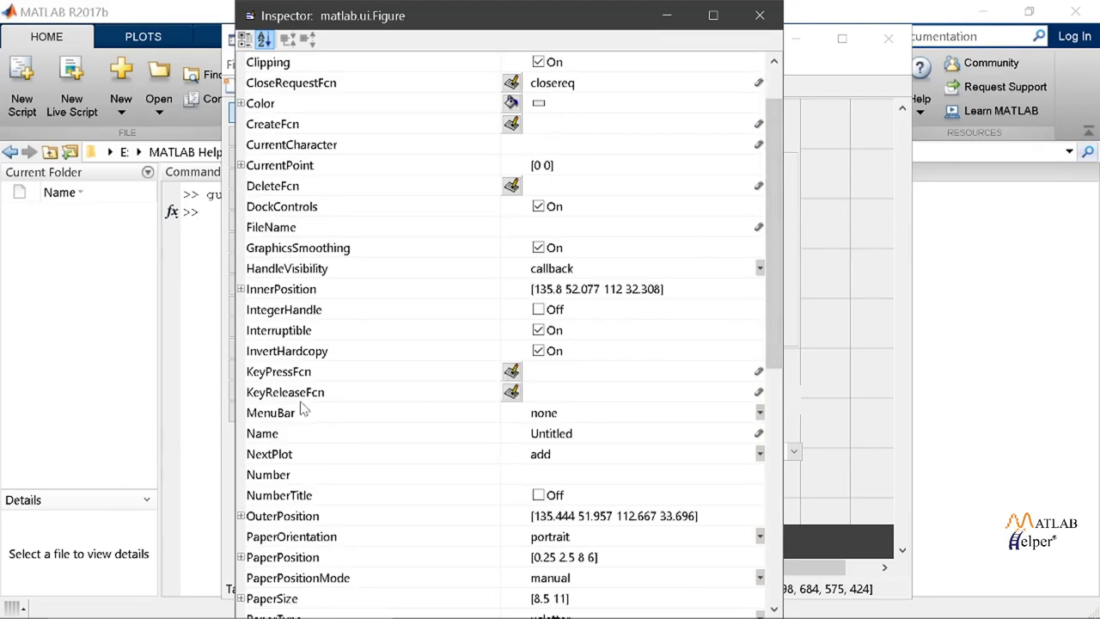
click(589, 438)
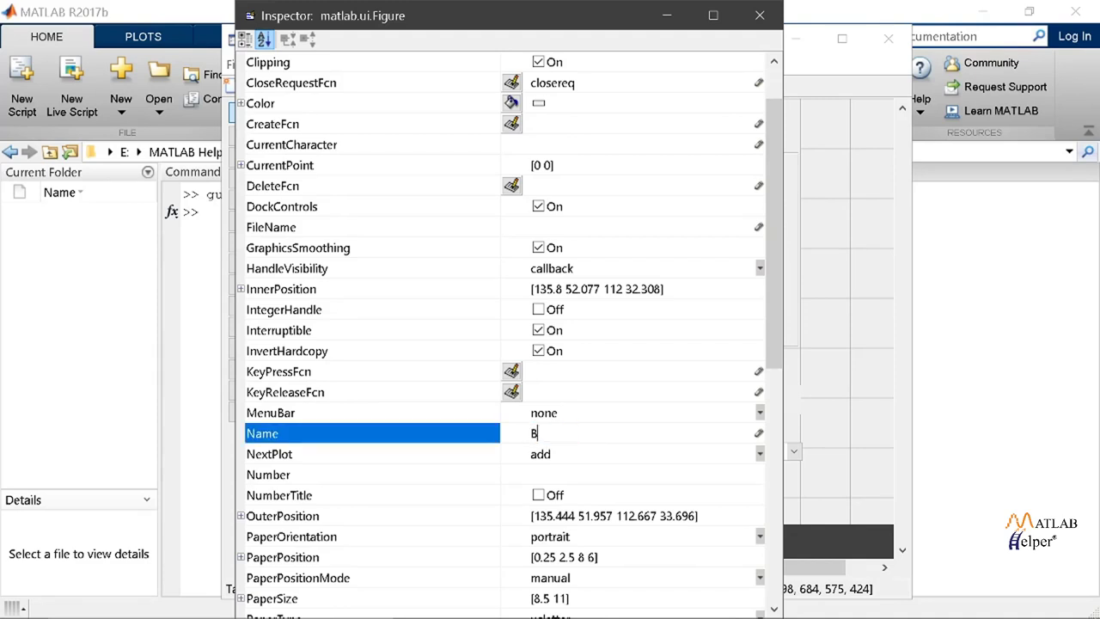
text(ic)
key(BackSpace)
text(sicGUI)
key(Return)
click(759, 15)
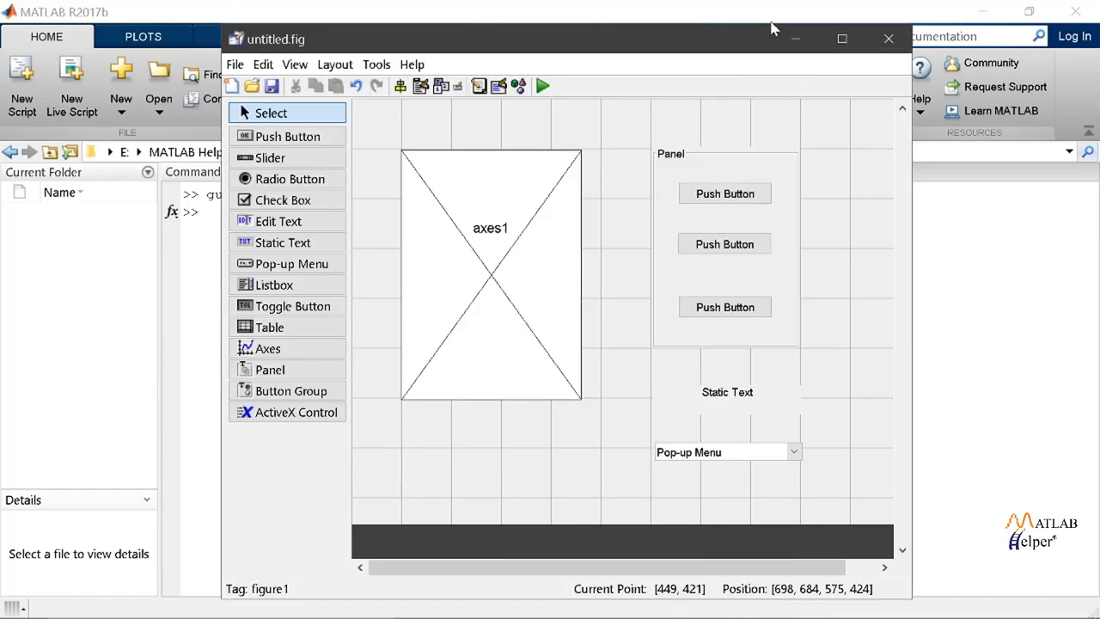
- Change the top push button's String label to surf
right_click(724, 195)
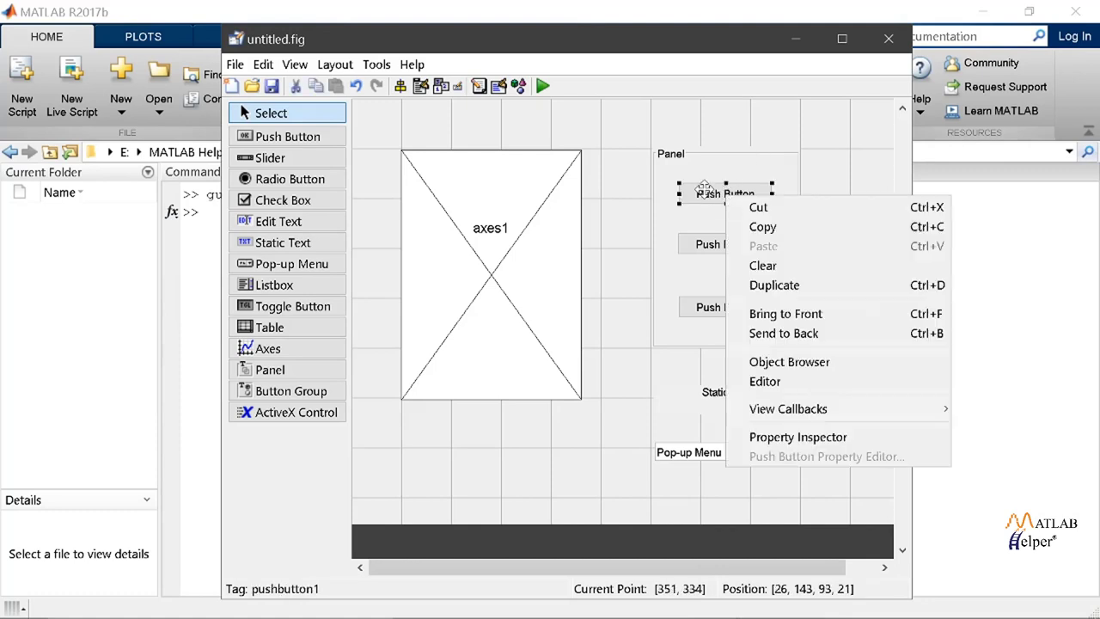
click(702, 189)
double_click(702, 189)
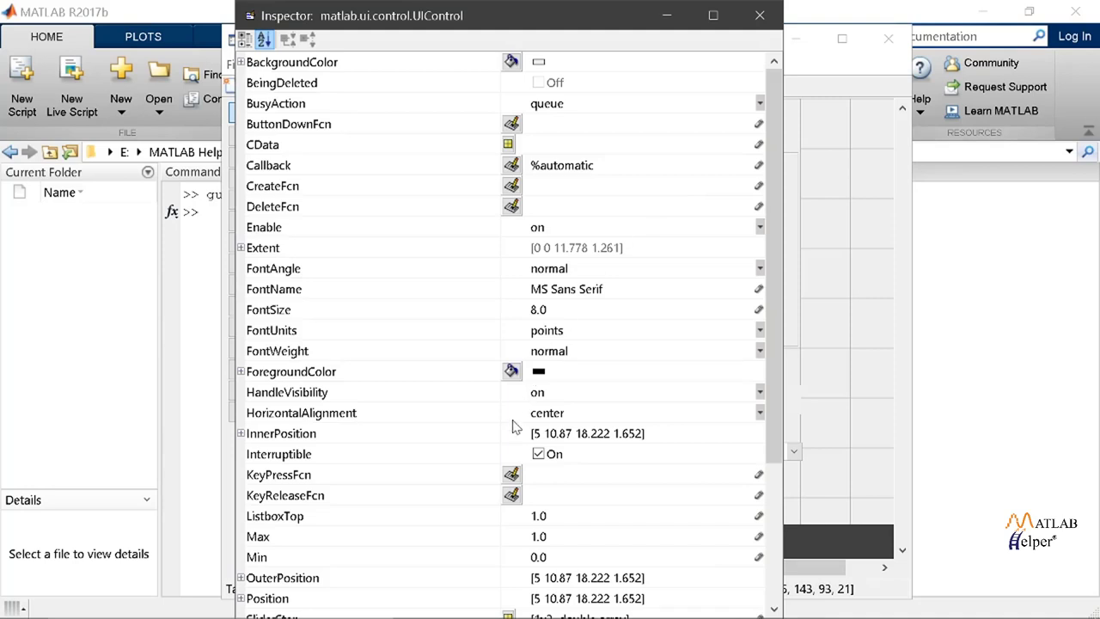
scroll(513, 427, down, 2)
scroll(513, 427, down, 1)
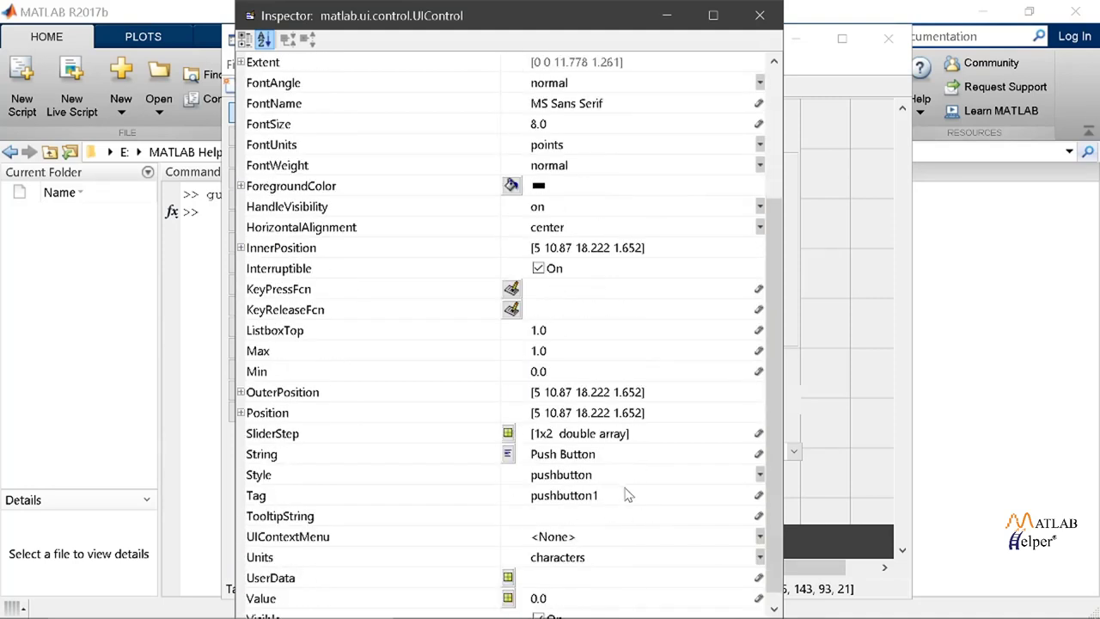
click(610, 464)
click(611, 464)
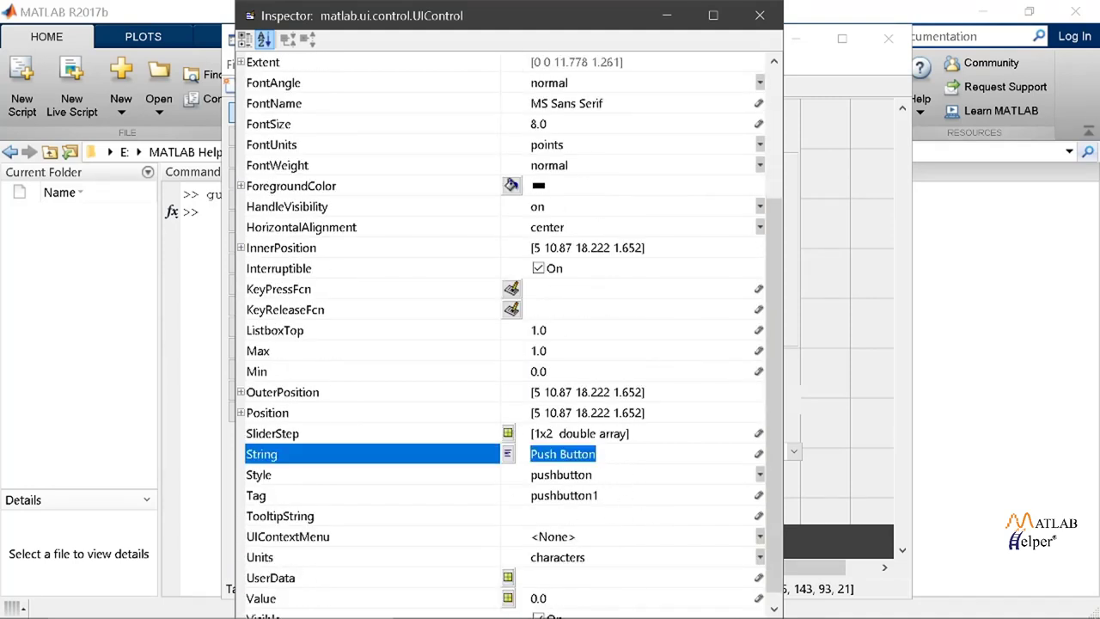
click(610, 464)
key(ctrl+a)
text(s)
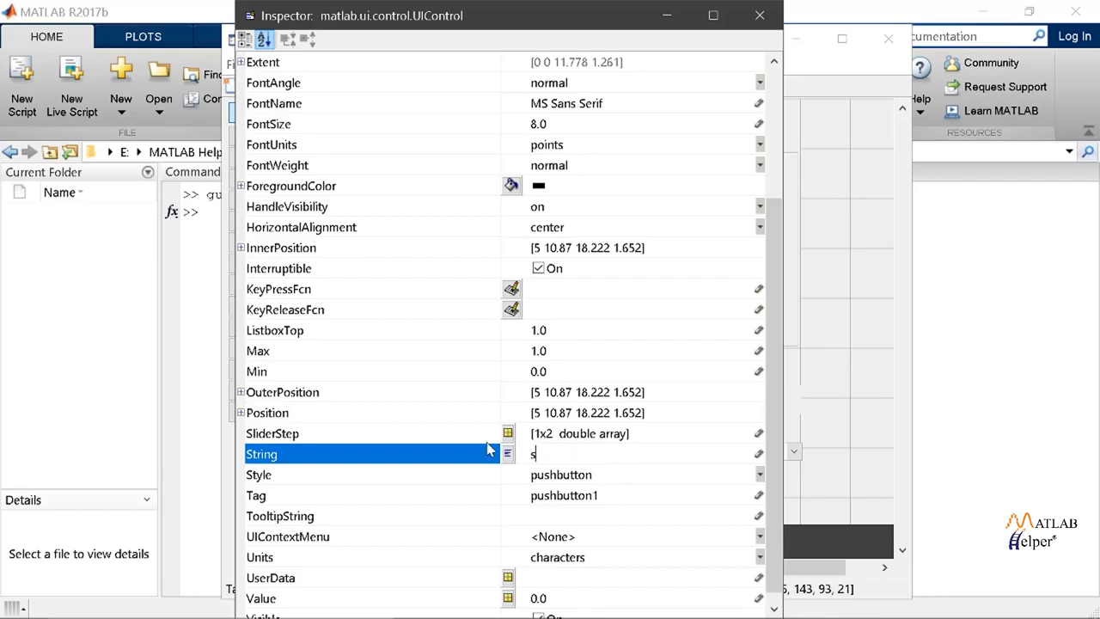
text(urf)
key(Return)
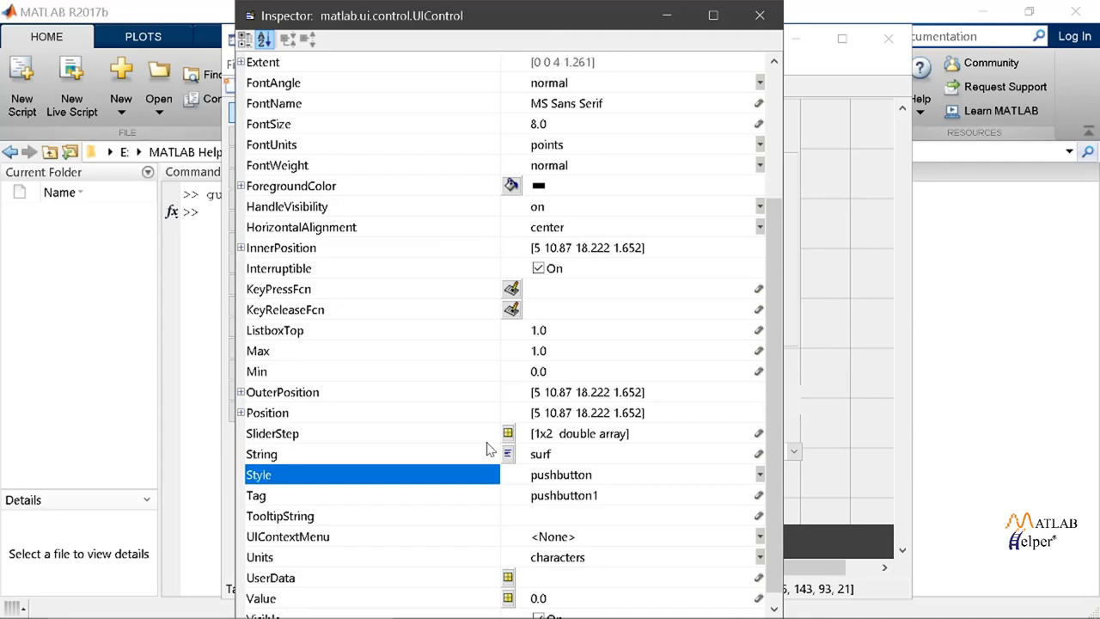
click(760, 15)
- Relabel the middle push button as mesh
double_click(722, 245)
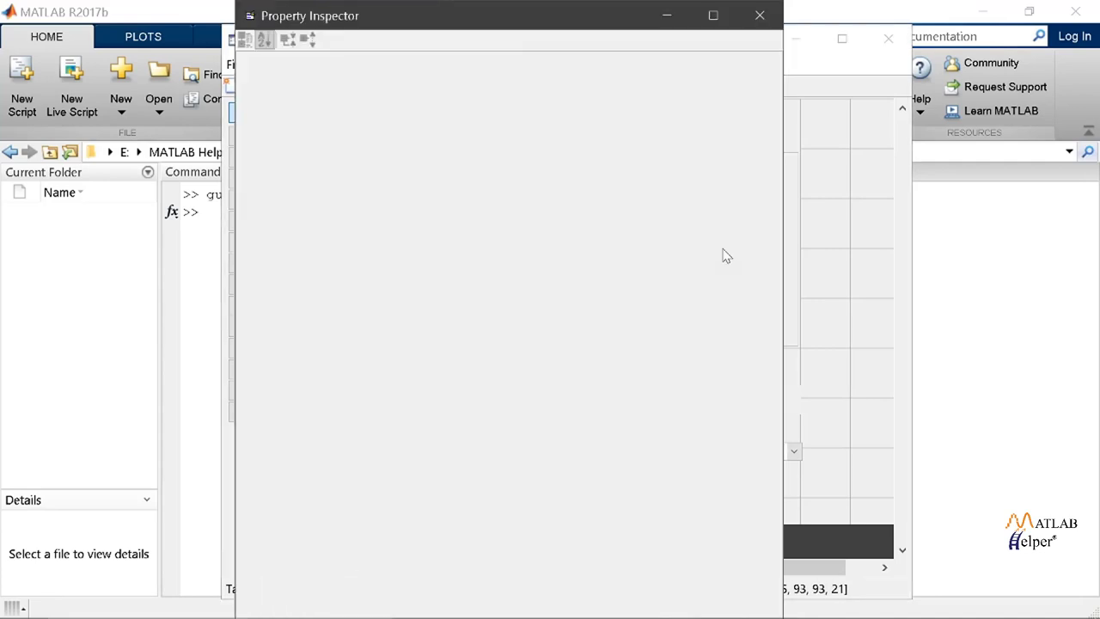
scroll(566, 490, down, 3)
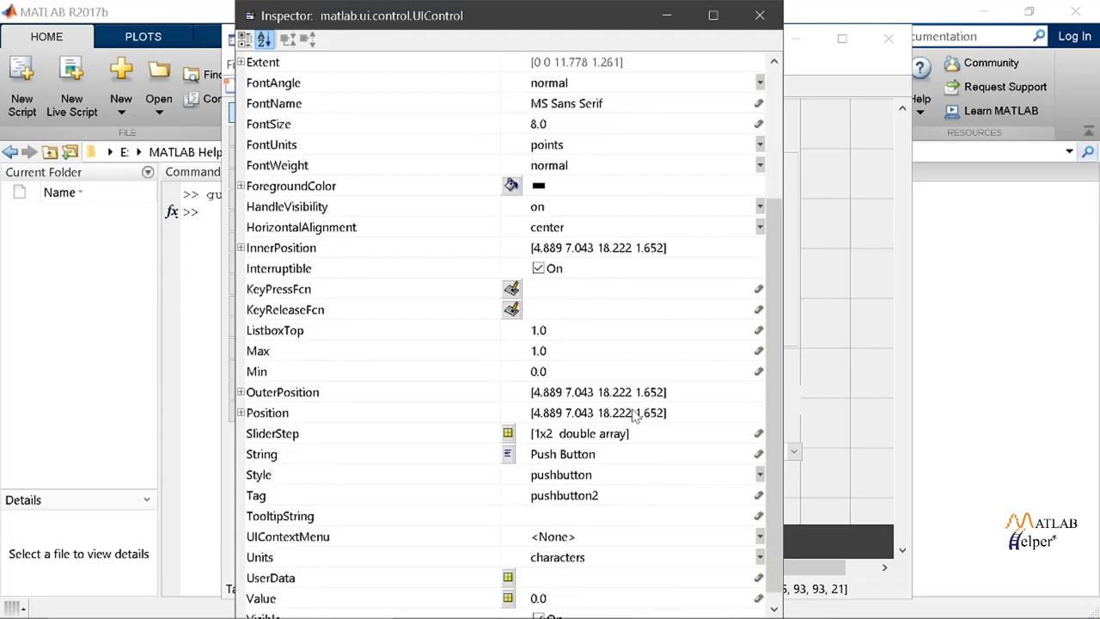
click(605, 456)
double_click(606, 456)
key(ctrl+a)
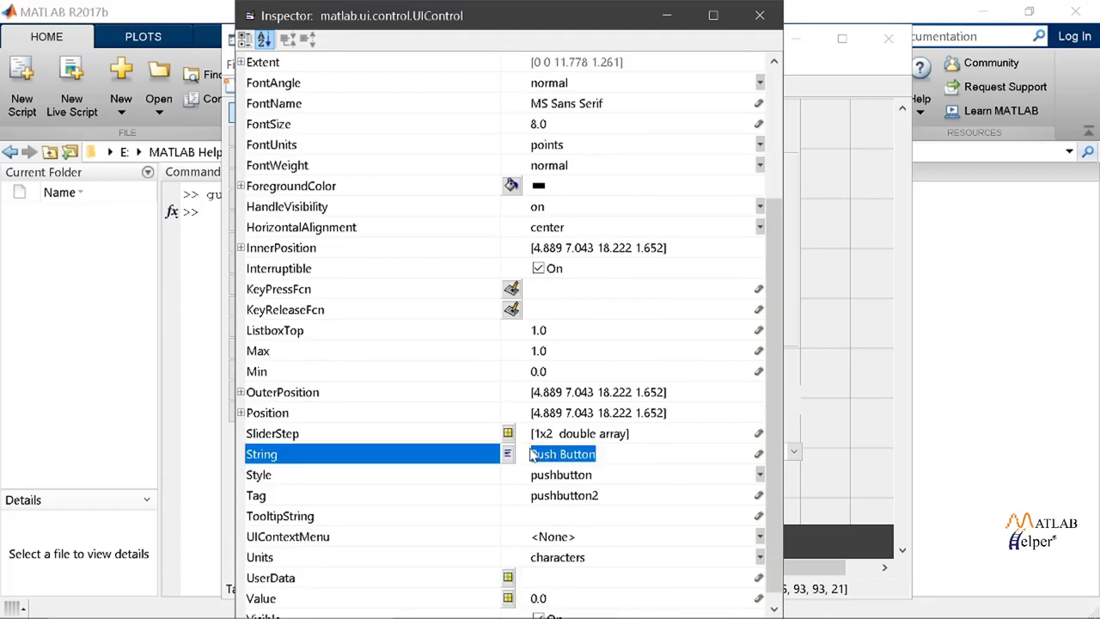
key(BackSpace)
text(Yesh)
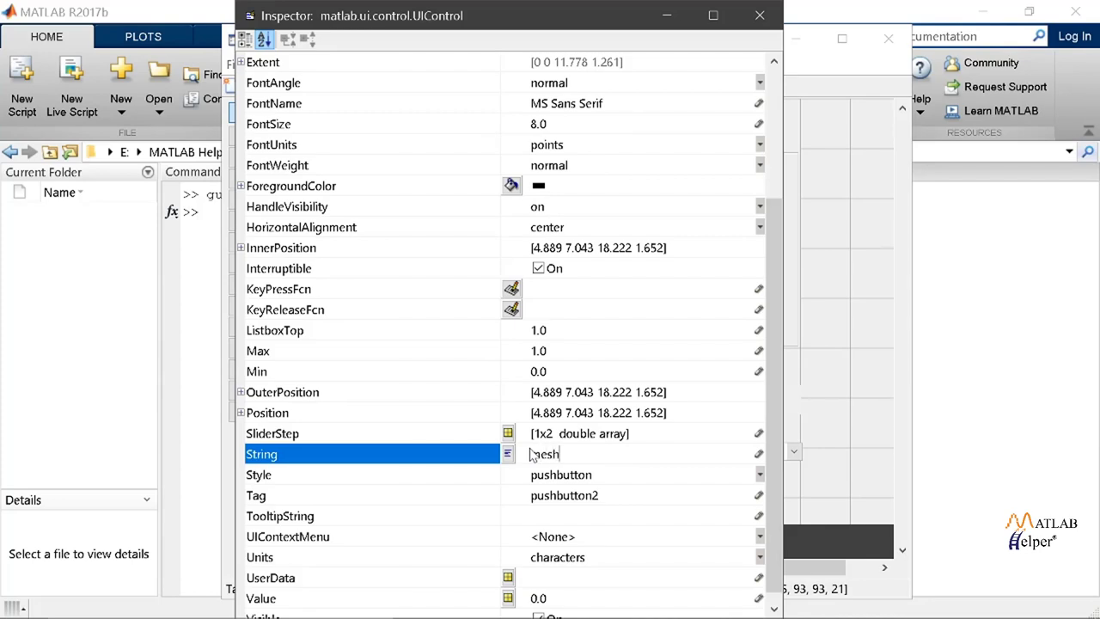
key(Return)
click(745, 14)
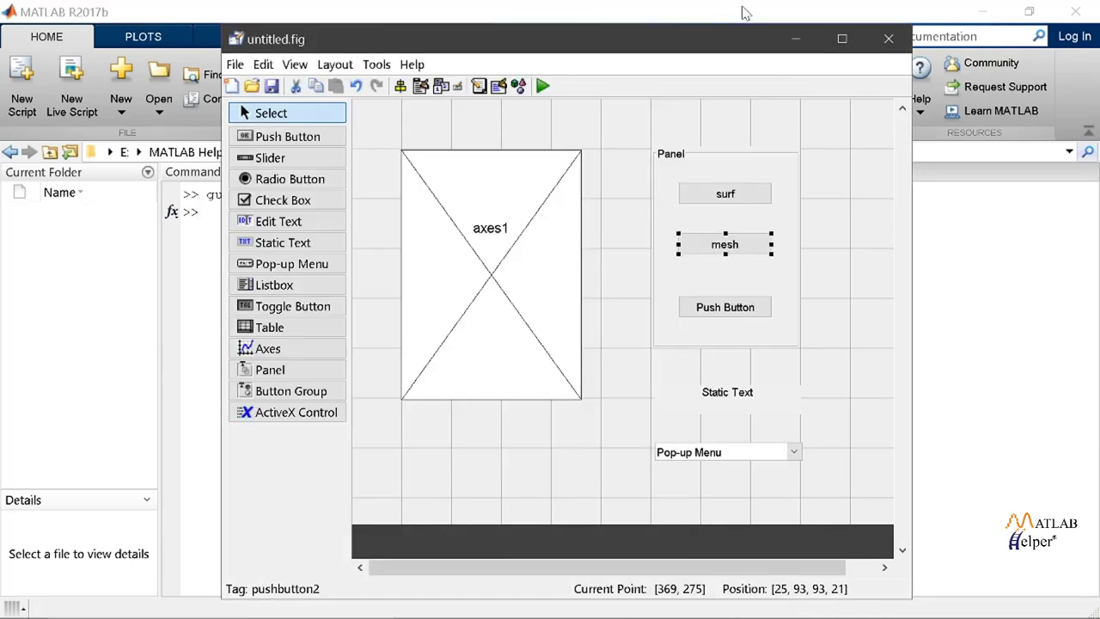
- Relabel the bottom push button as contour
double_click(698, 308)
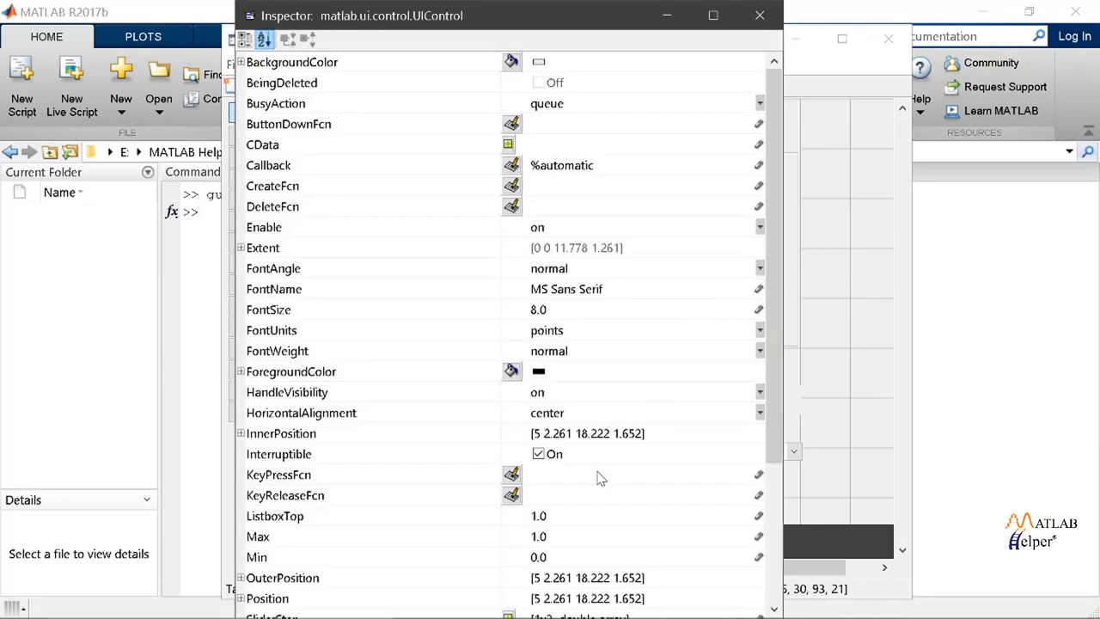
scroll(601, 467, down, 3)
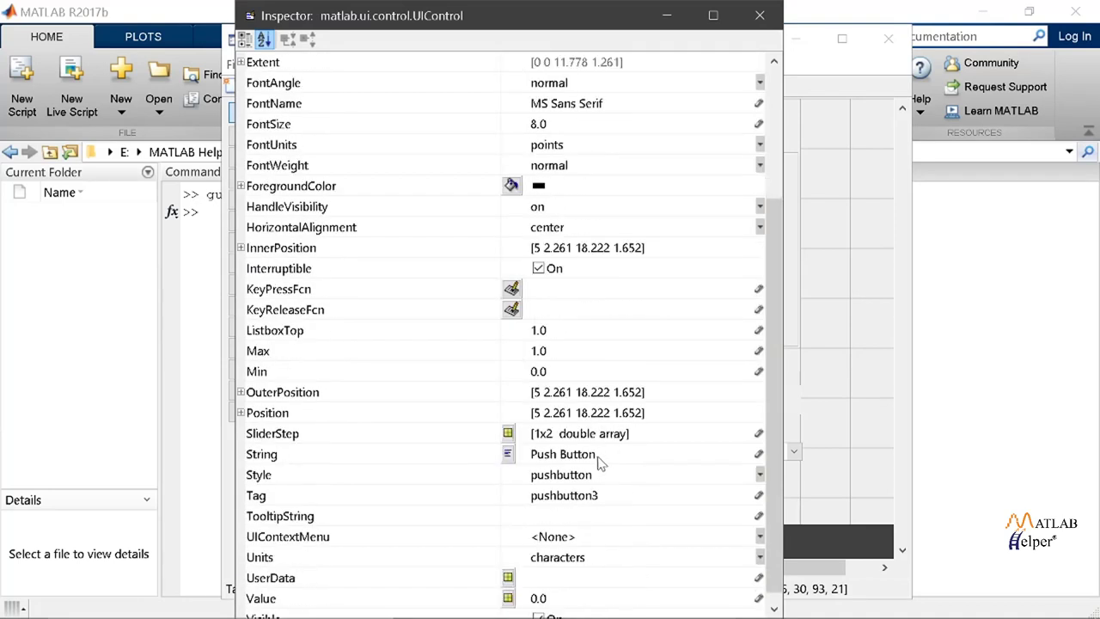
click(602, 462)
click(601, 453)
click(596, 454)
drag(596, 454, 530, 453)
text(con)
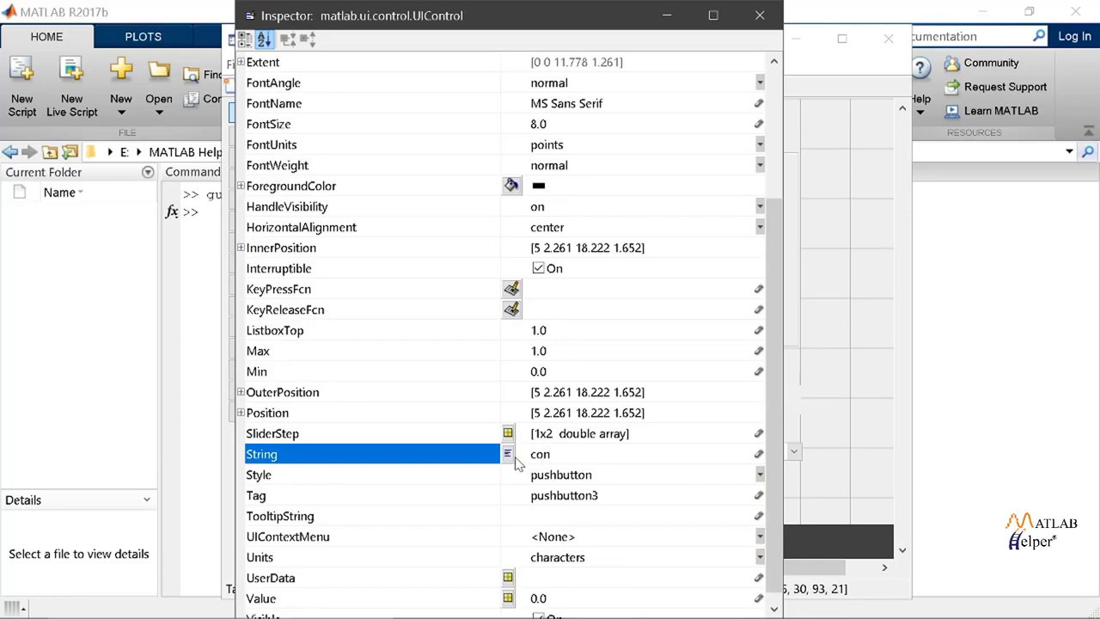
text(tour)
key(Return)
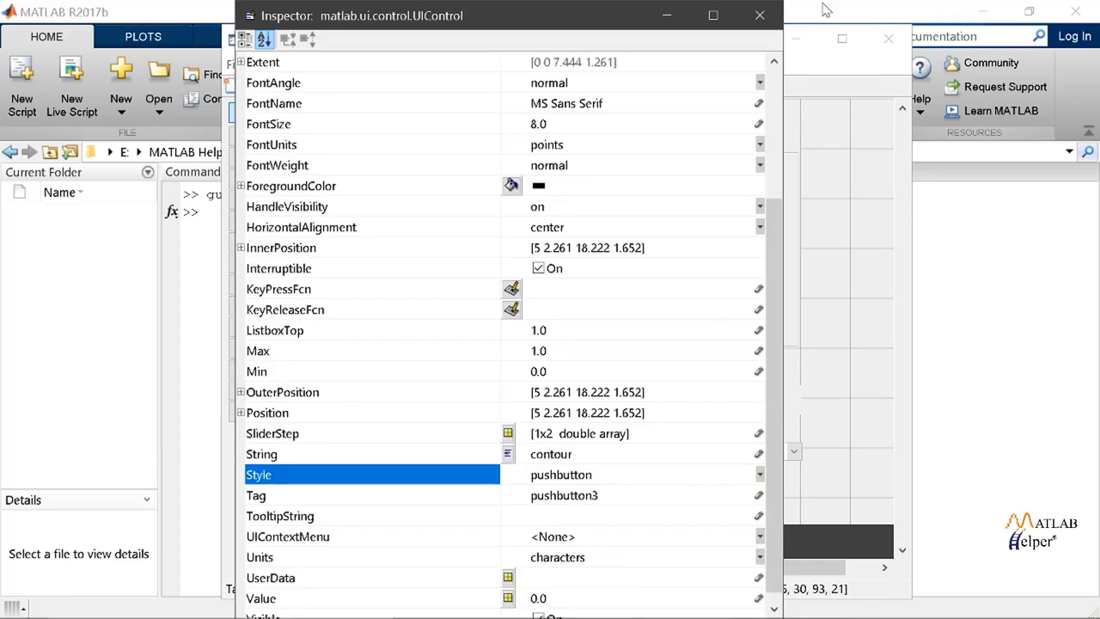
click(759, 19)
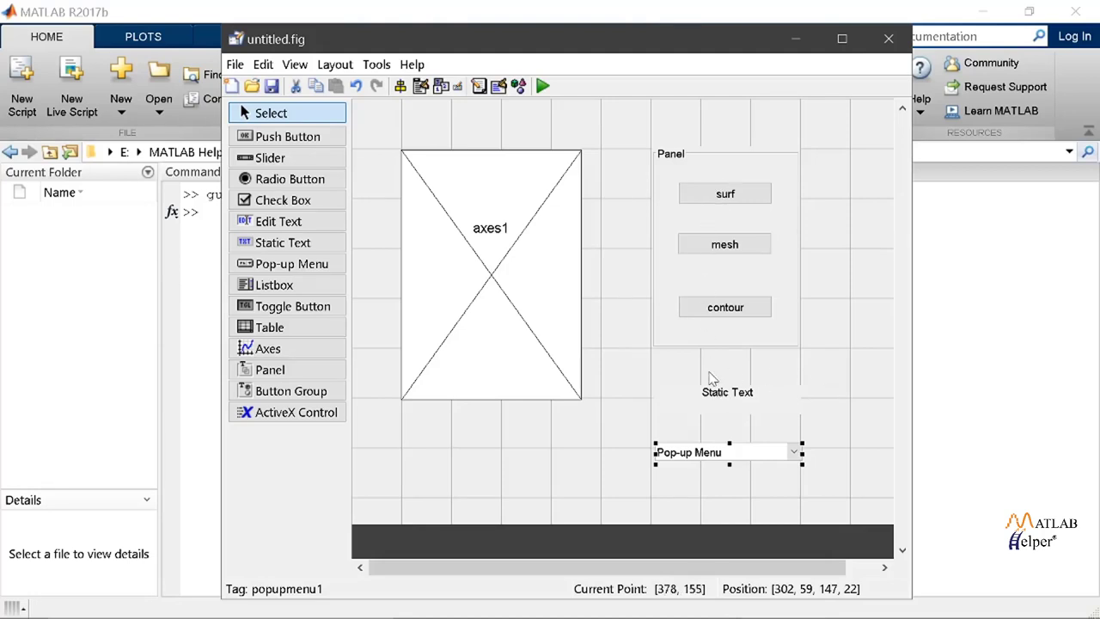
- Replace the Static Text label's String with Select Data in its Property Inspector
double_click(750, 393)
scroll(558, 460, down, 2)
scroll(558, 459, down, 1)
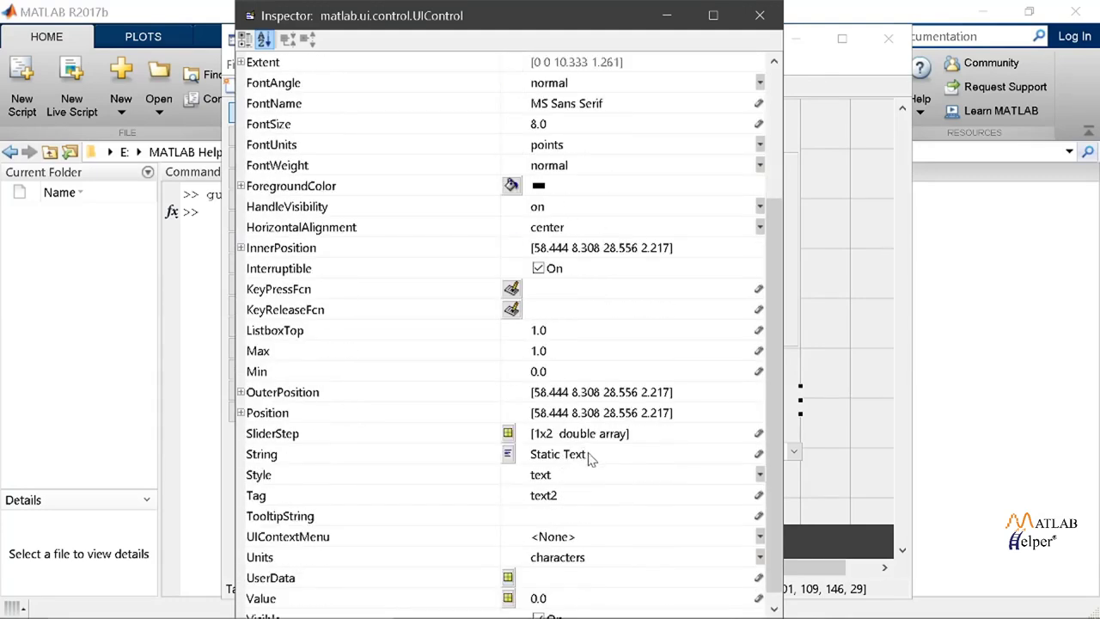
drag(587, 454, 530, 454)
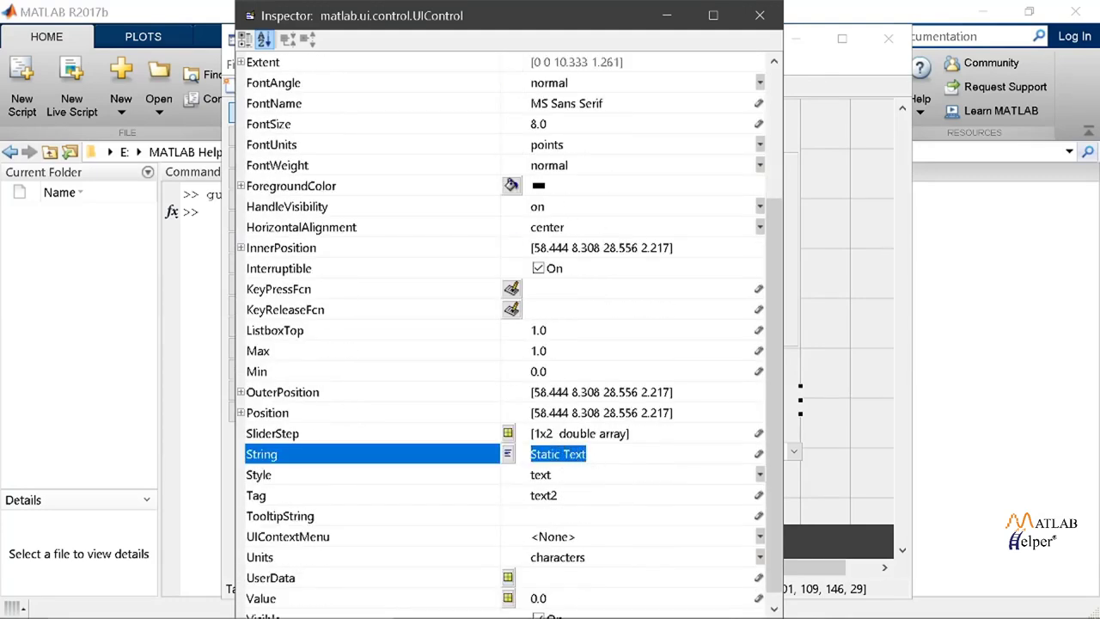
text(S)
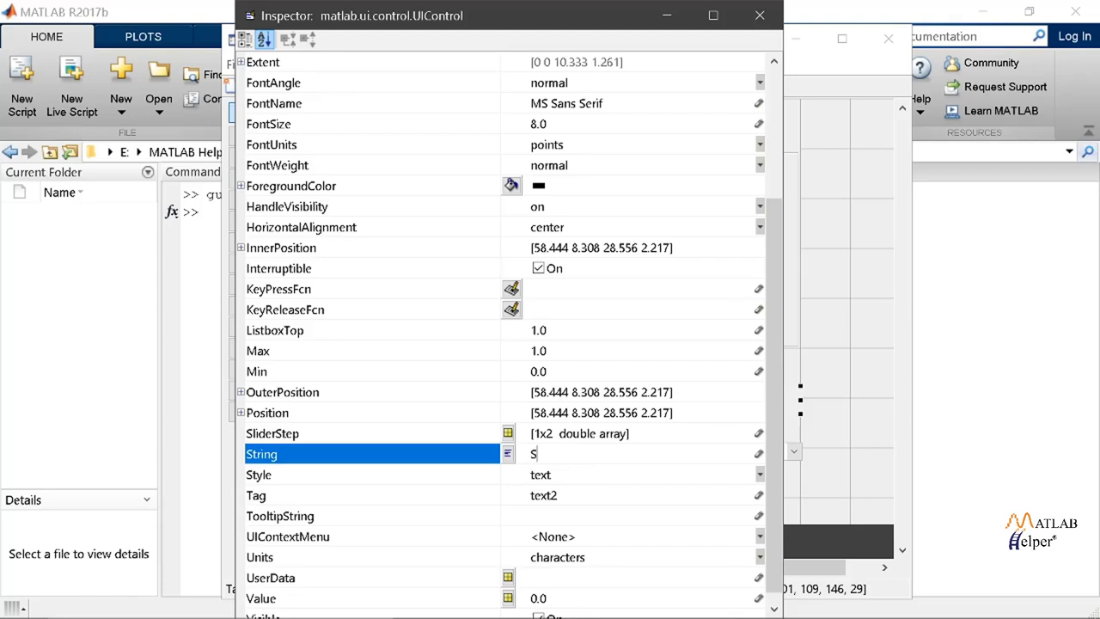
text(elect Data)
key(Return)
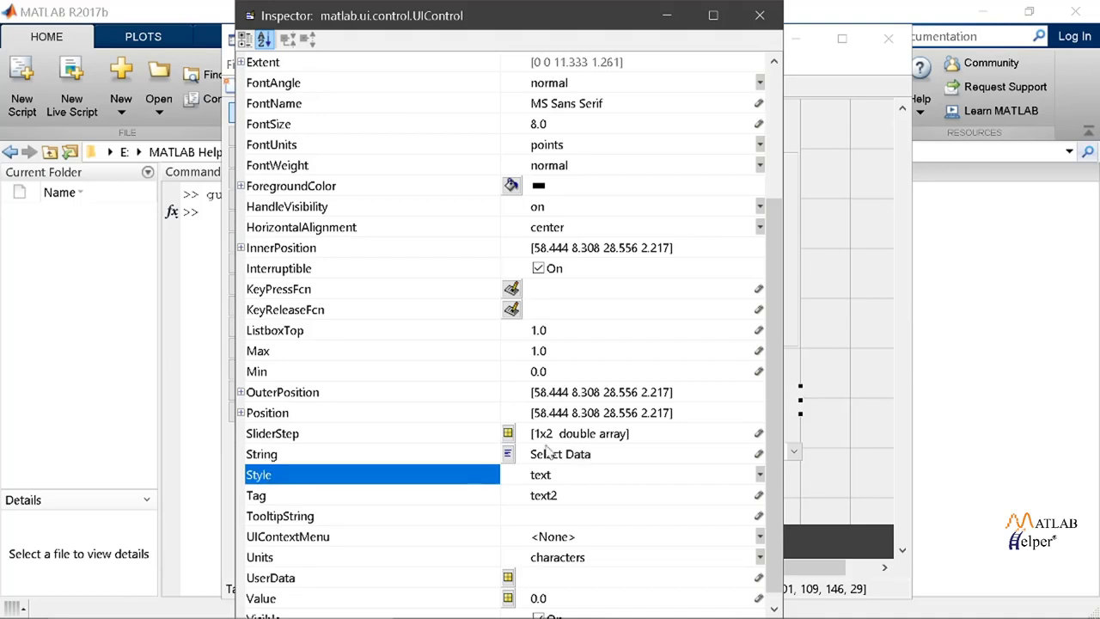
- Open the pop-up menu's String item editor from its Property Inspector
click(757, 16)
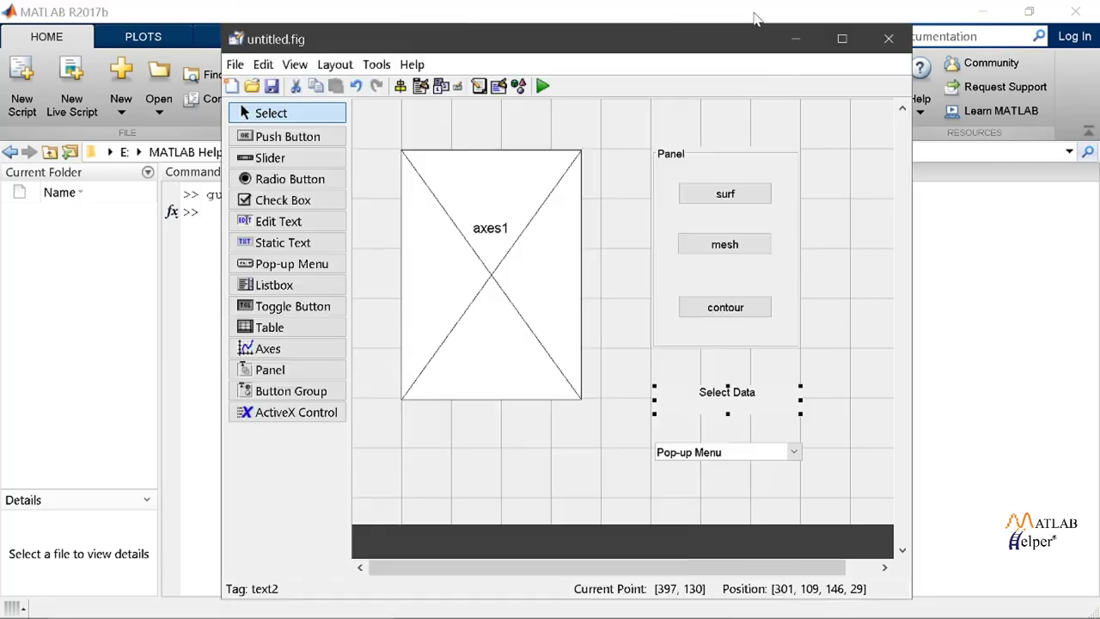
right_click(696, 452)
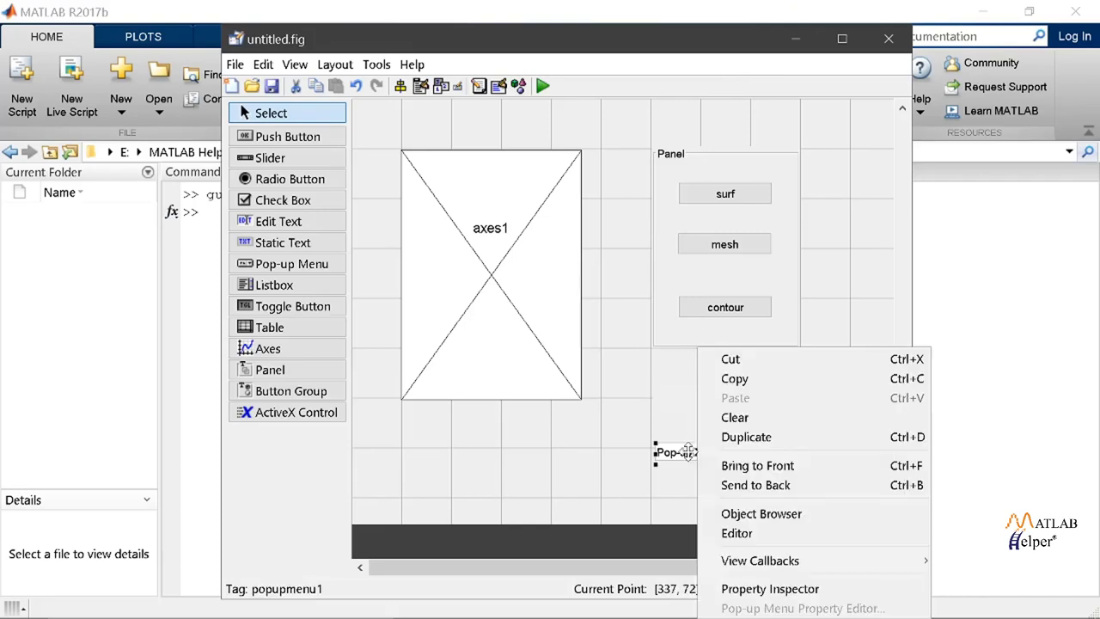
double_click(694, 453)
scroll(494, 419, down, 3)
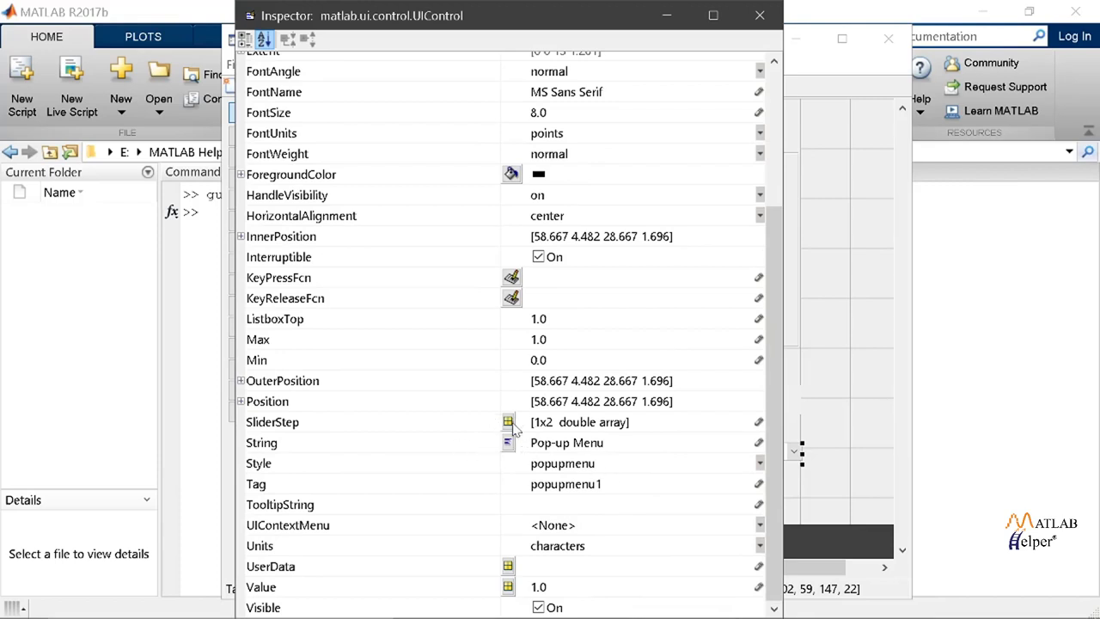
click(508, 443)
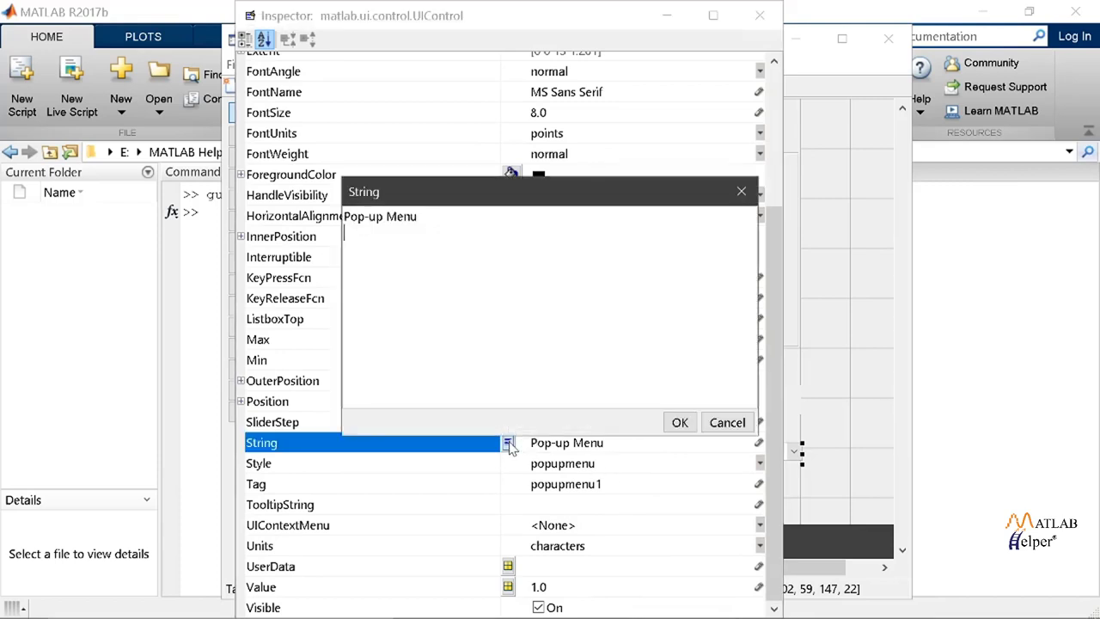
- Enter peaks, membrane and contour on separate lines as the menu items
key(shift+Left)
key(shift+Left)
key(shift+Left)
key(shift+Left)
key(shift+Left)
key(shift+Left)
key(shift+Left)
key(shift+Left)
key(shift+Left)
key(shift+Left)
key(shift+Left)
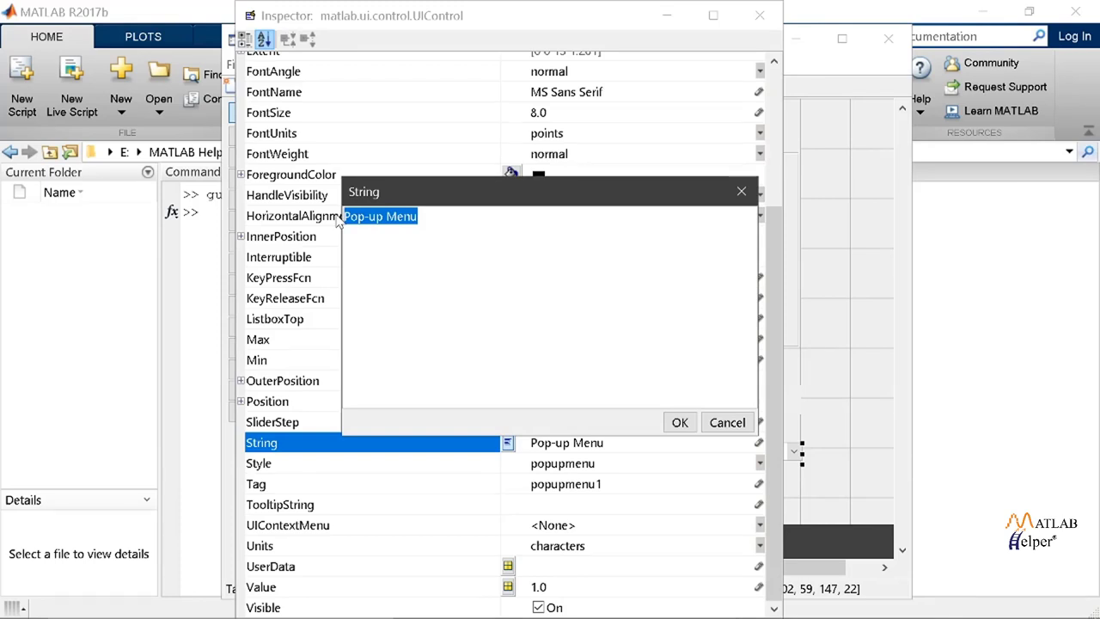
text(Peaks)
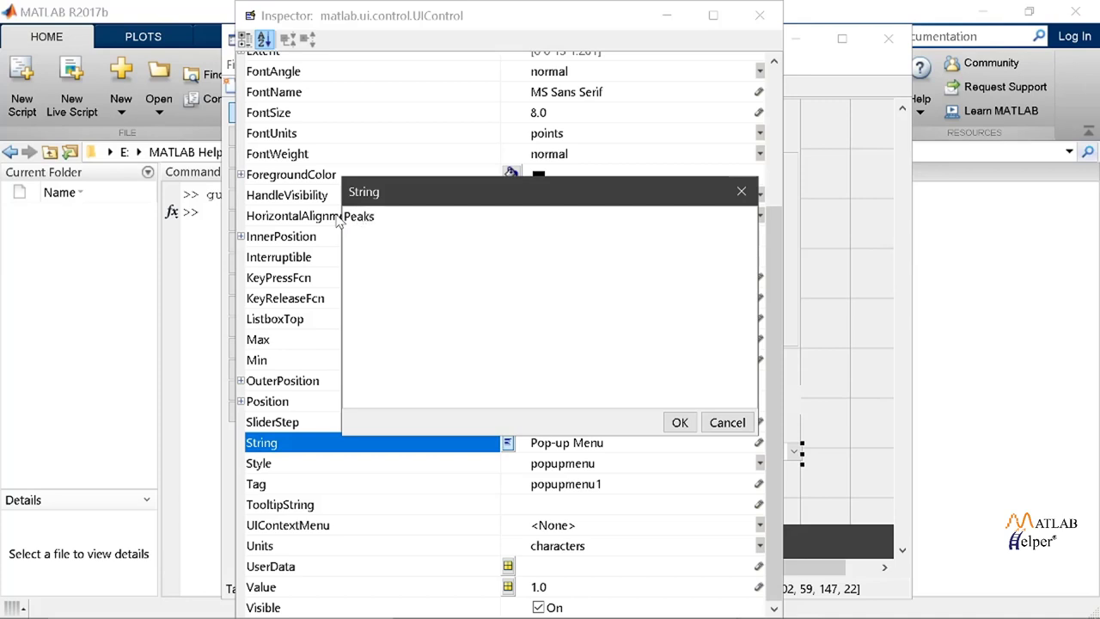
key(Left)
key(Left)
key(Left)
key(Left)
key(BackSpace)
text(p)
key(Right)
key(Right)
key(Right)
key(Right)
key(Return)
text(men)
key(BackSpace)
text(mbrane)
key(Return)
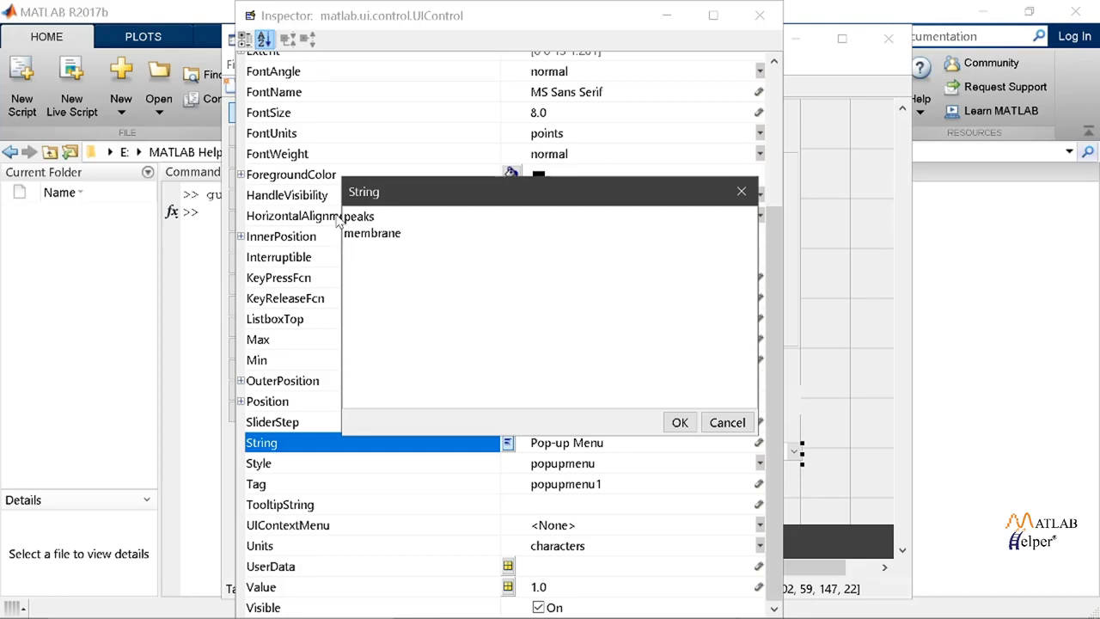
text(cont)
key(BackSpace)
text(tour)
- Close the item editor and set the surf button's Tag to surf_pushbutton
click(753, 192)
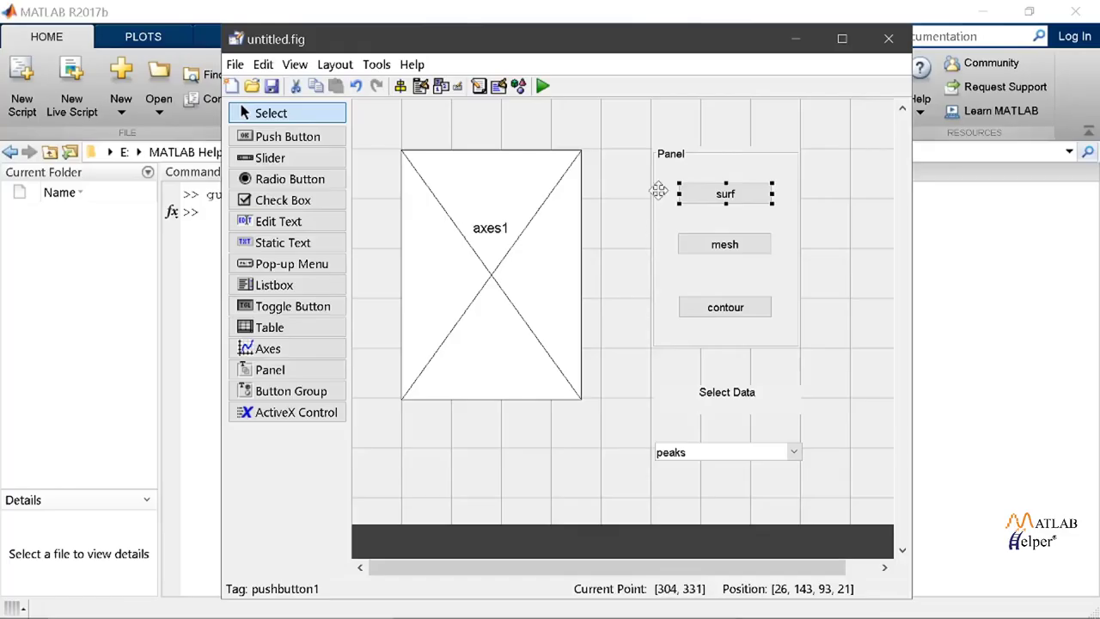
double_click(741, 191)
scroll(668, 478, down, 4)
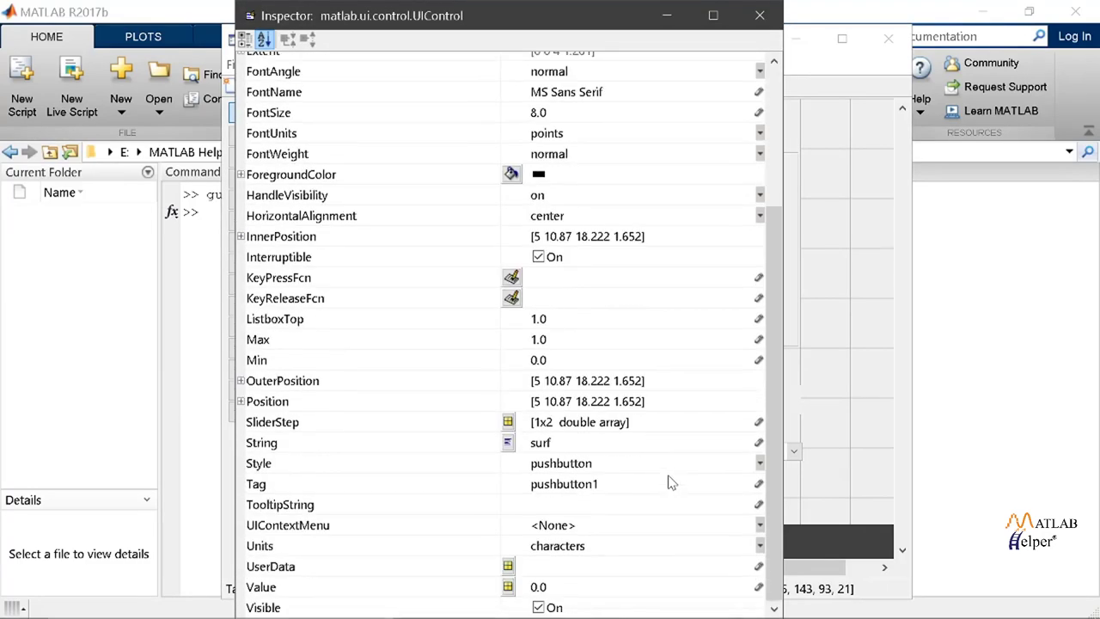
click(608, 488)
drag(600, 485, 529, 486)
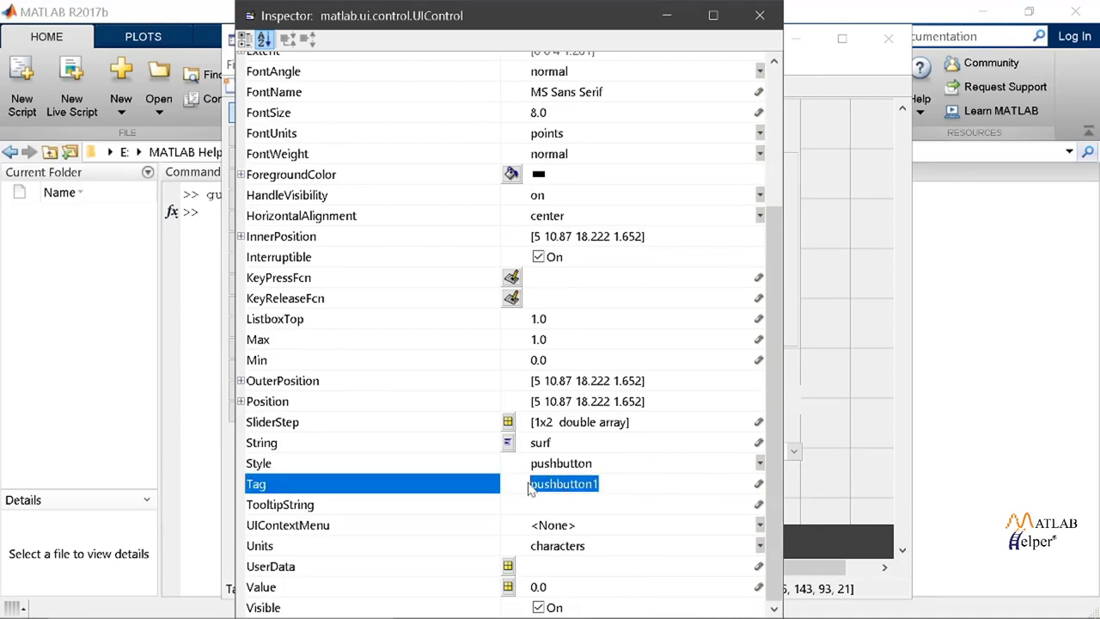
text(Sur)
key(BackSpace)
key(BackSpace)
text(surf)
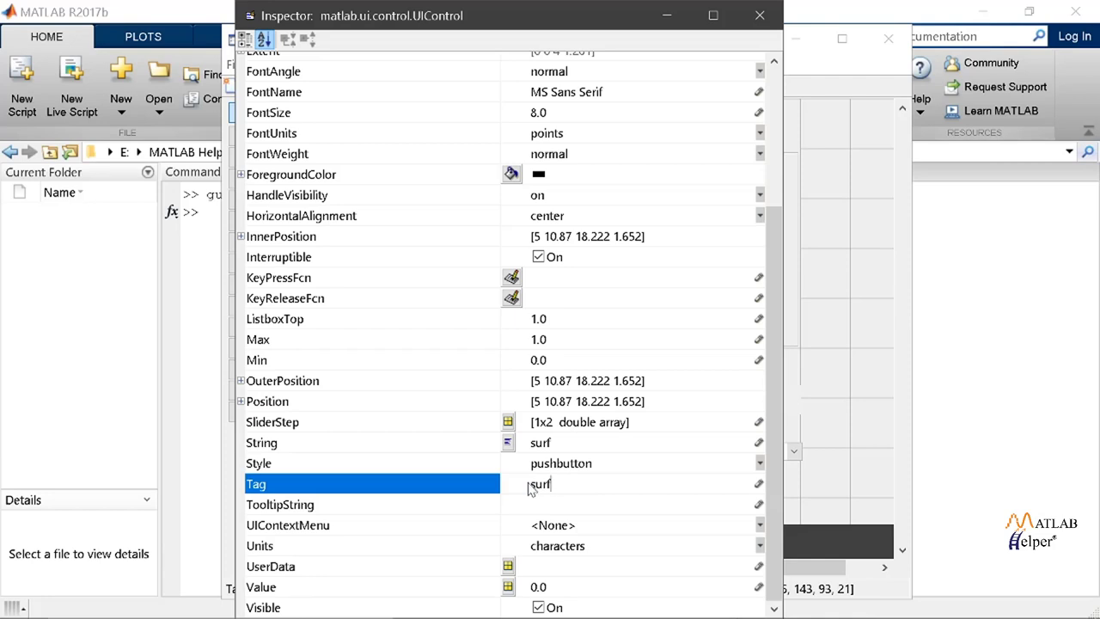
text(_pushbutton)
key(Return)
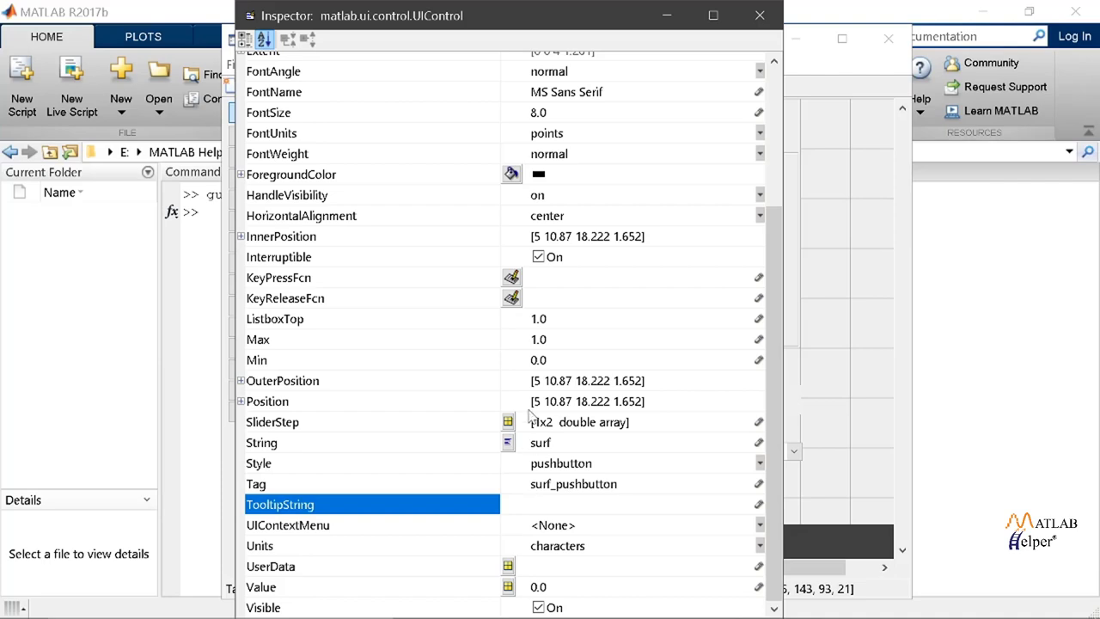
click(760, 16)
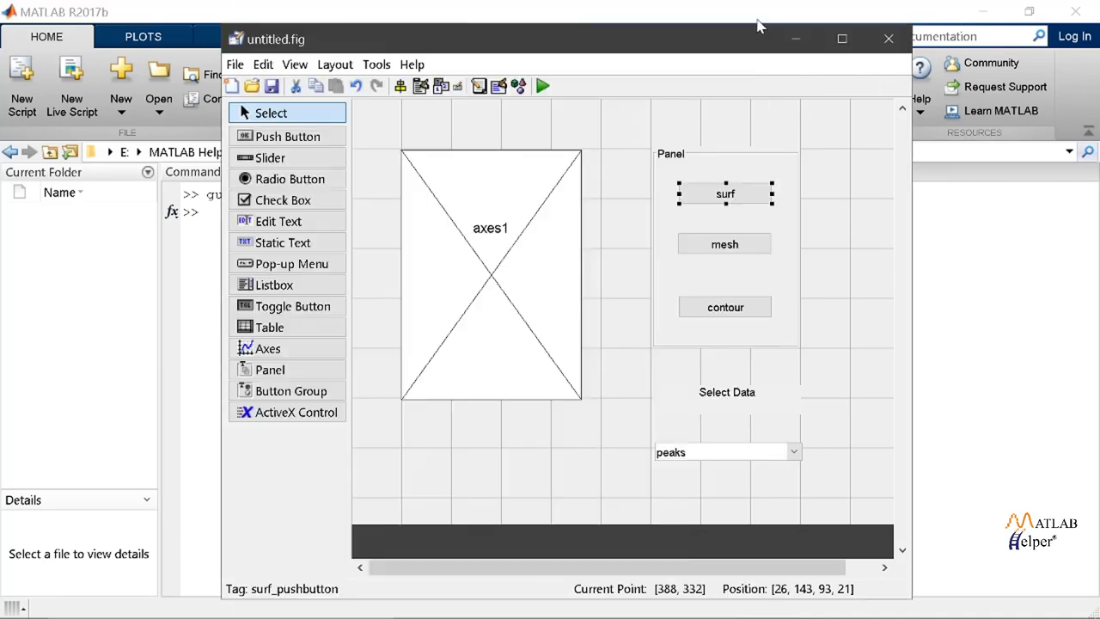
- Set the mesh button's Tag to mesh_pushbutton
click(715, 244)
double_click(715, 244)
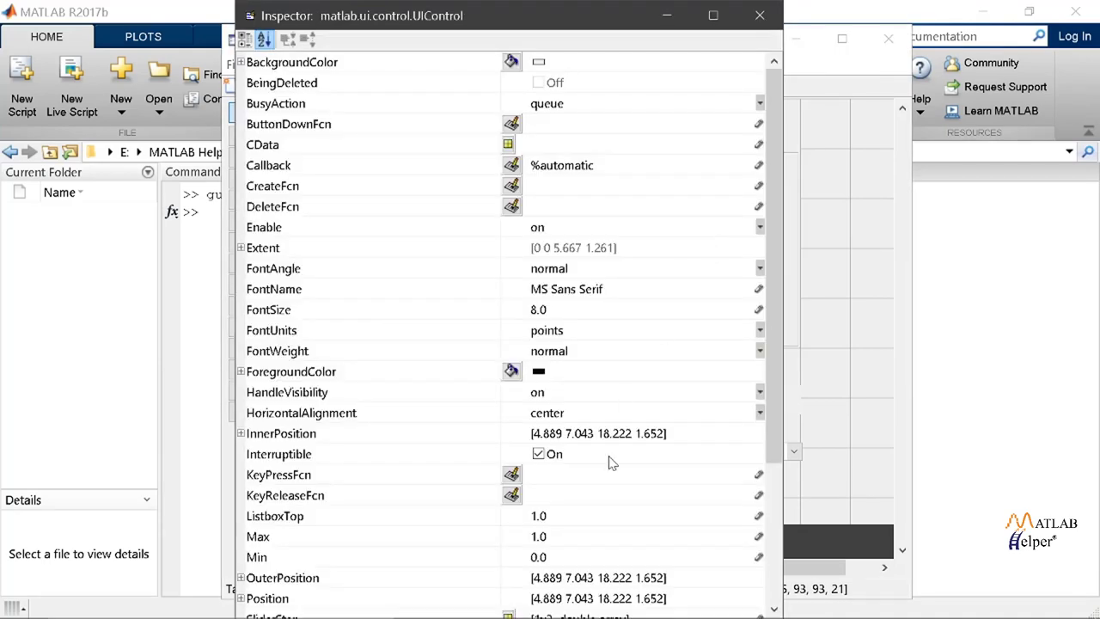
scroll(609, 461, down, 3)
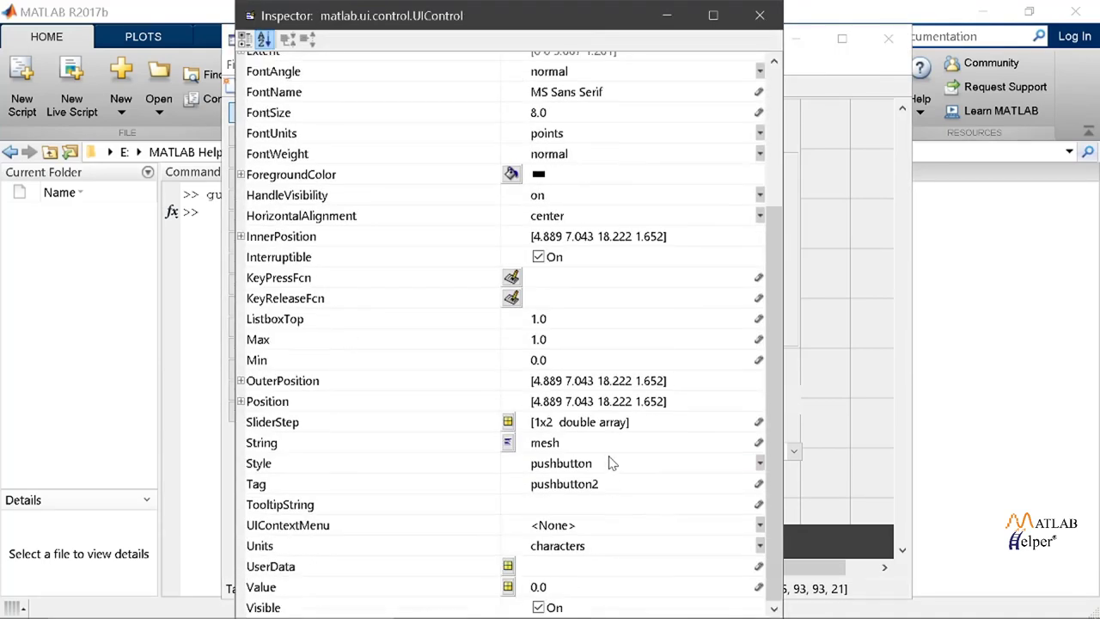
click(536, 483)
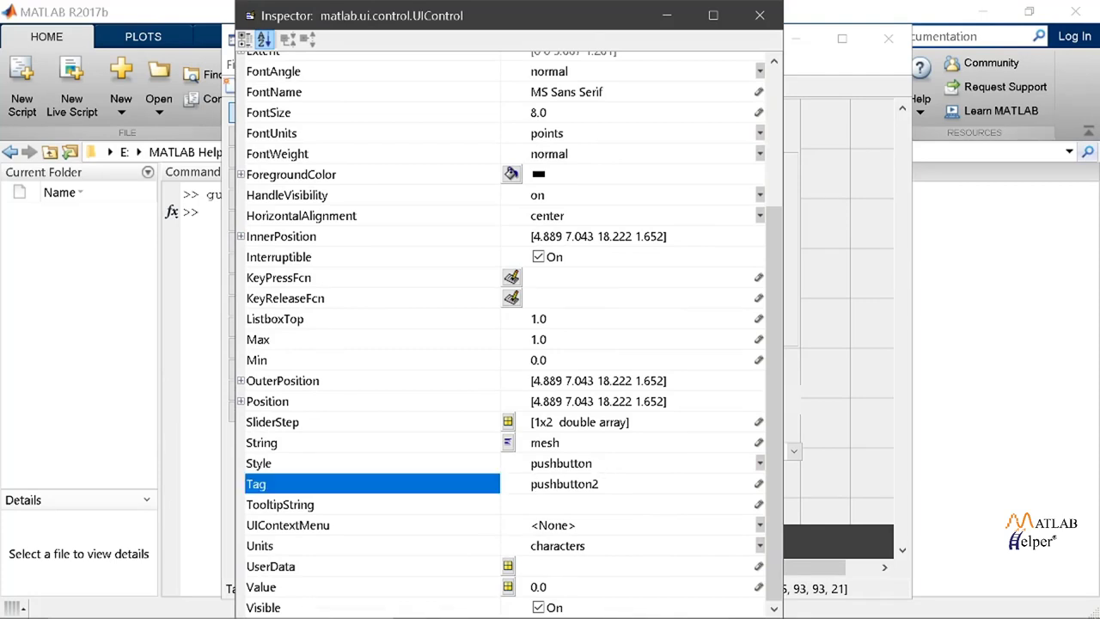
click(536, 484)
drag(530, 483, 599, 484)
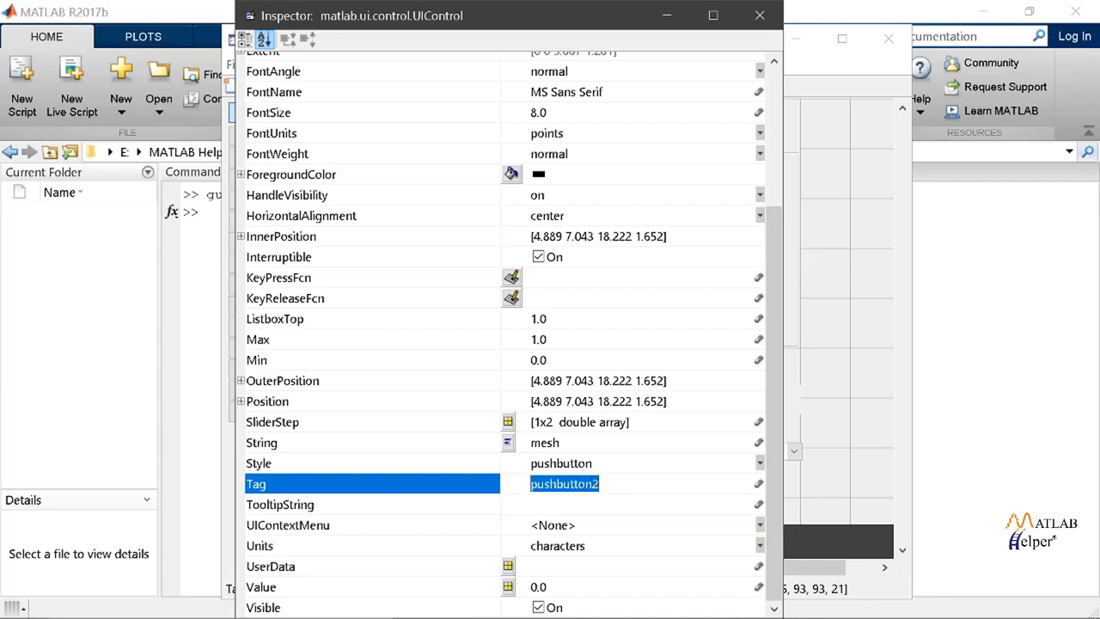
text(mesh)
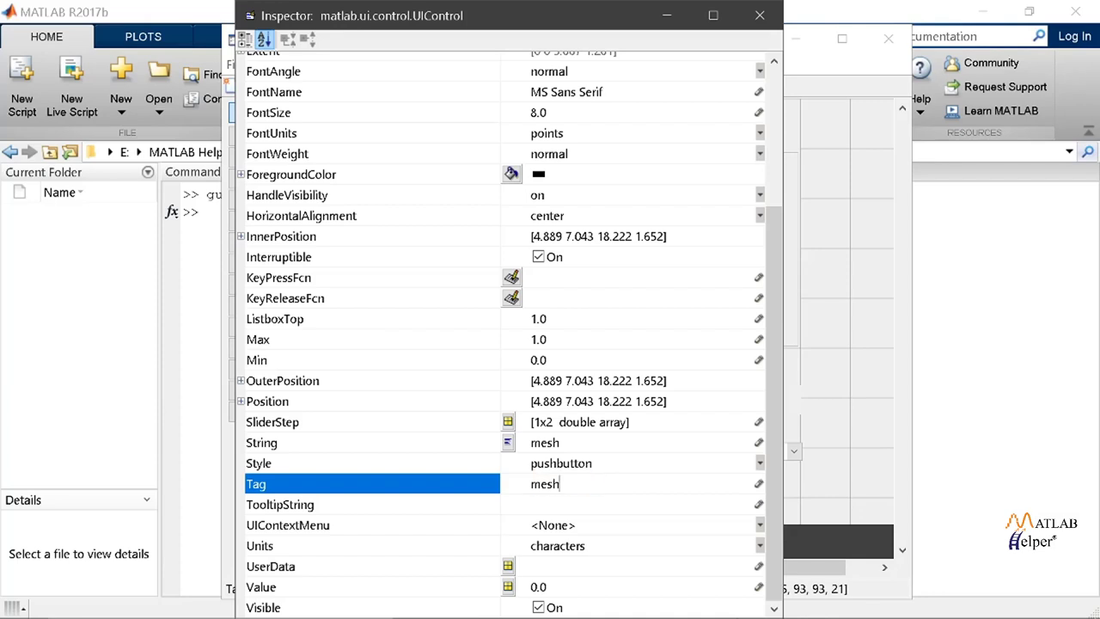
text(_pushbutton)
key(Return)
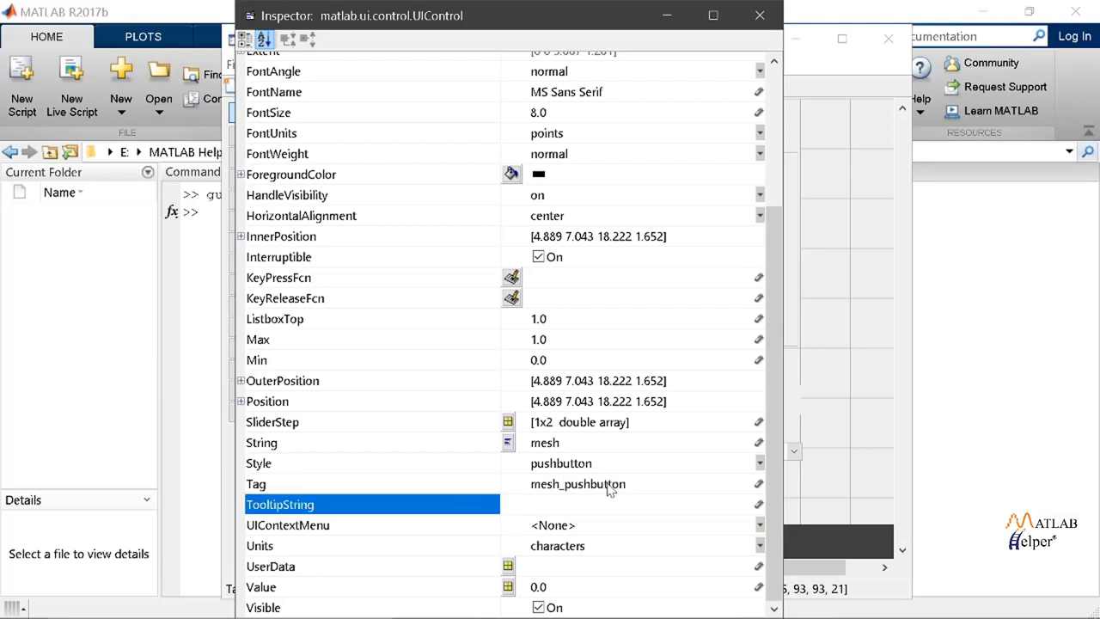
click(765, 16)
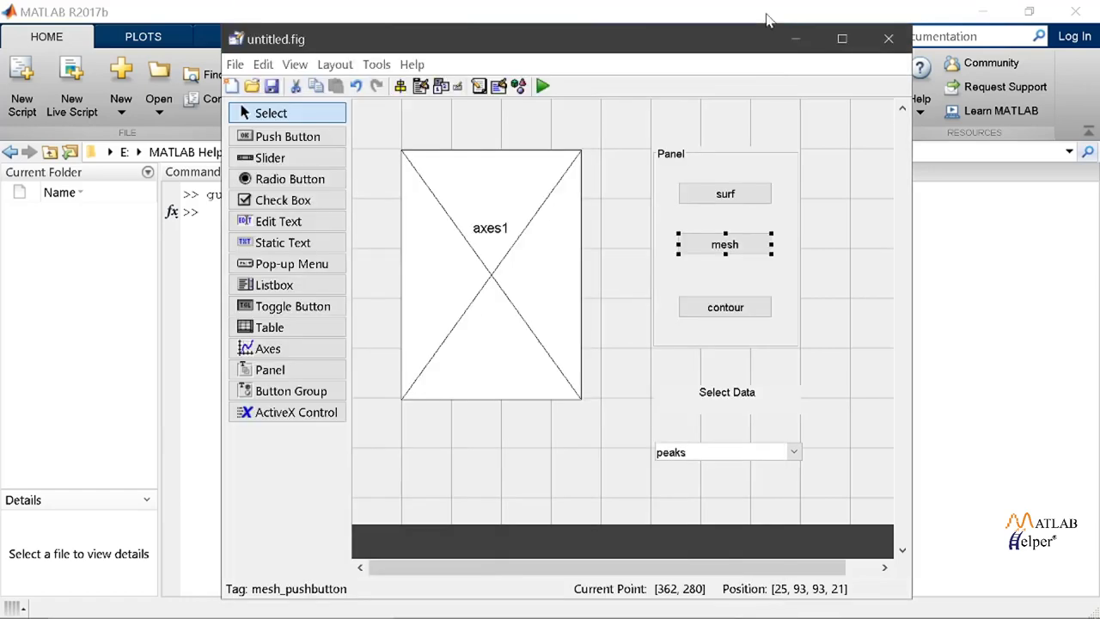
- Set the contour button's Tag to contour_pushbutton
double_click(726, 306)
scroll(602, 443, down, 3)
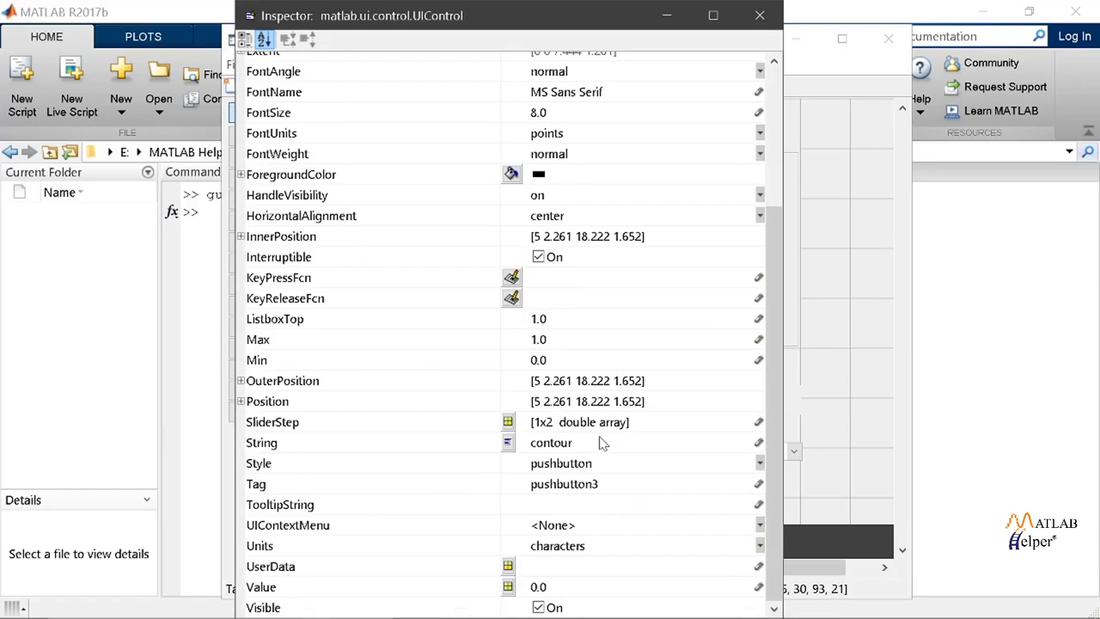
click(607, 483)
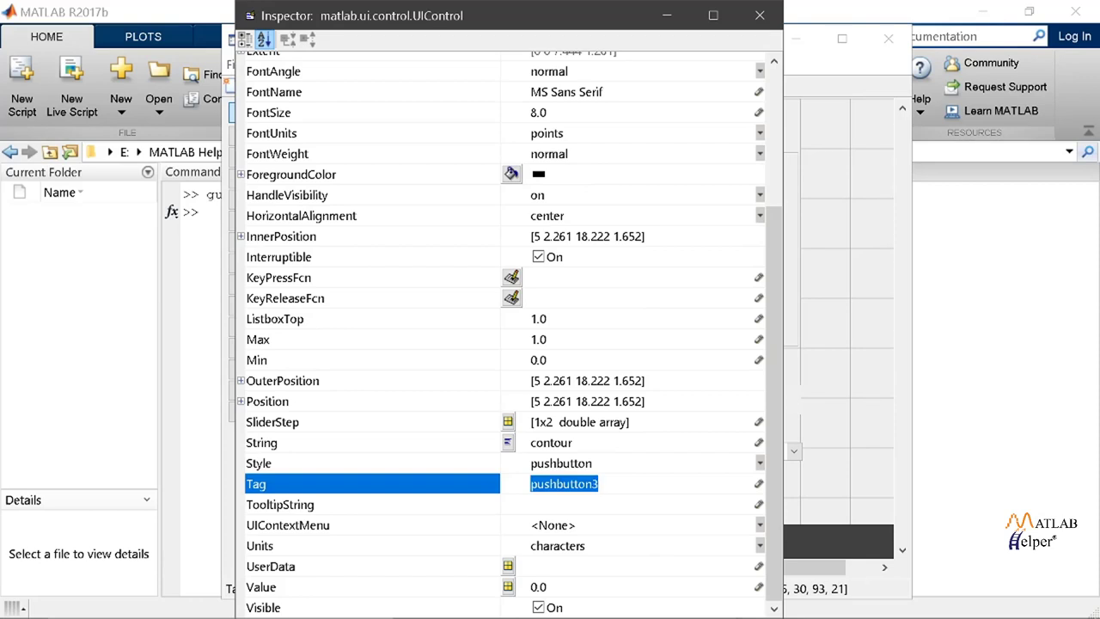
text(contour_pushbutton)
key(Return)
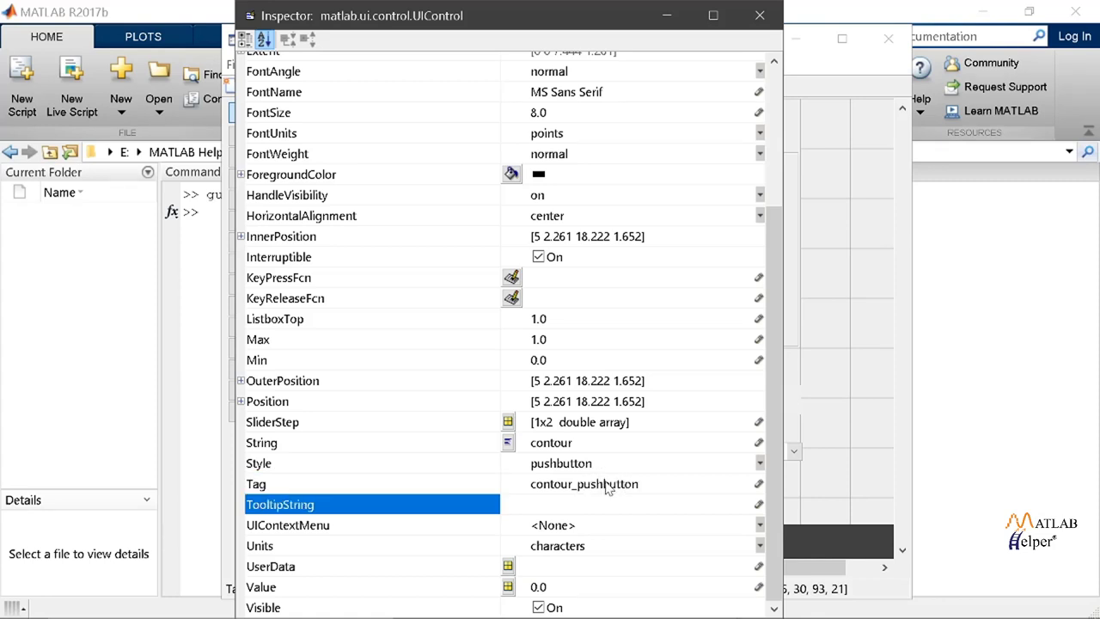
- Build the figure toolbar in the Toolbar Editor with Zoom In, Zoom Out, Pan, Data Cursor and Rotate 3D
click(758, 15)
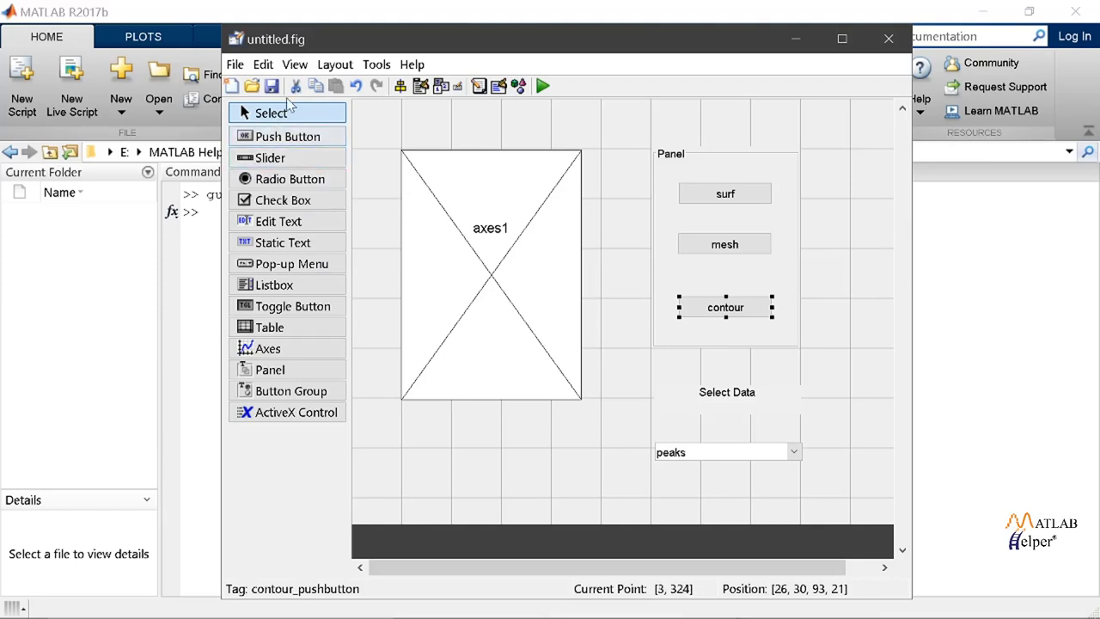
click(458, 87)
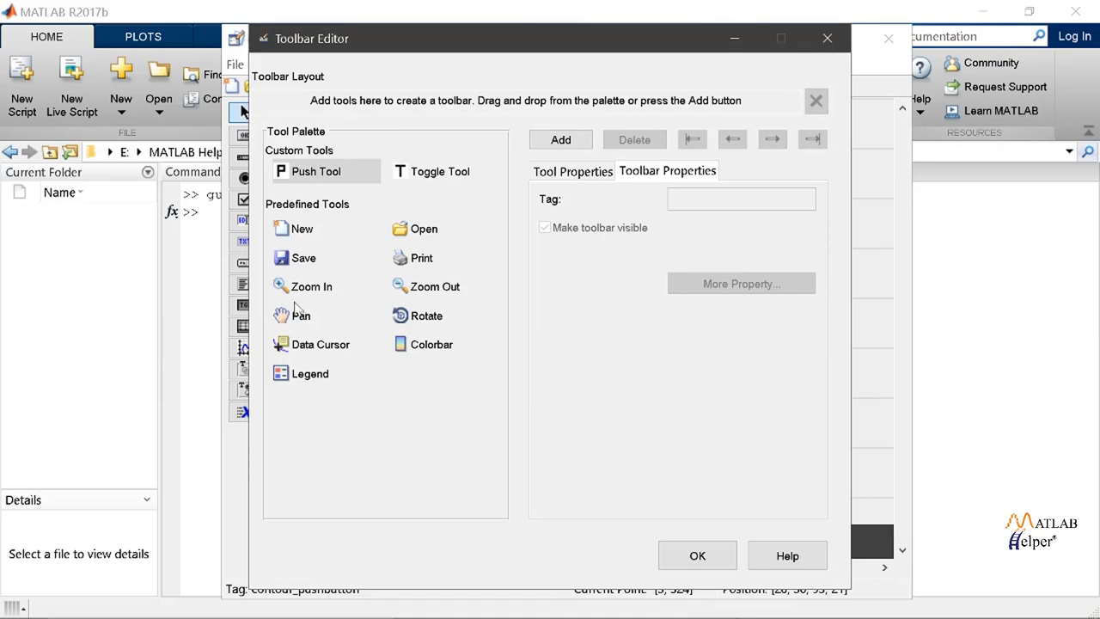
drag(295, 288, 316, 105)
drag(419, 288, 316, 108)
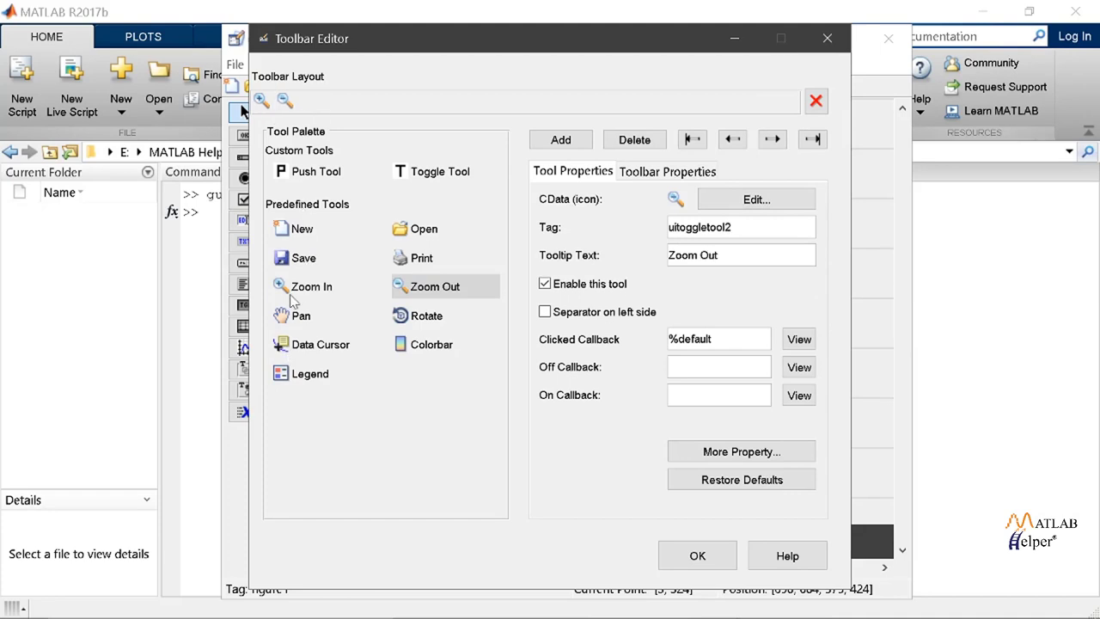
drag(290, 320, 318, 103)
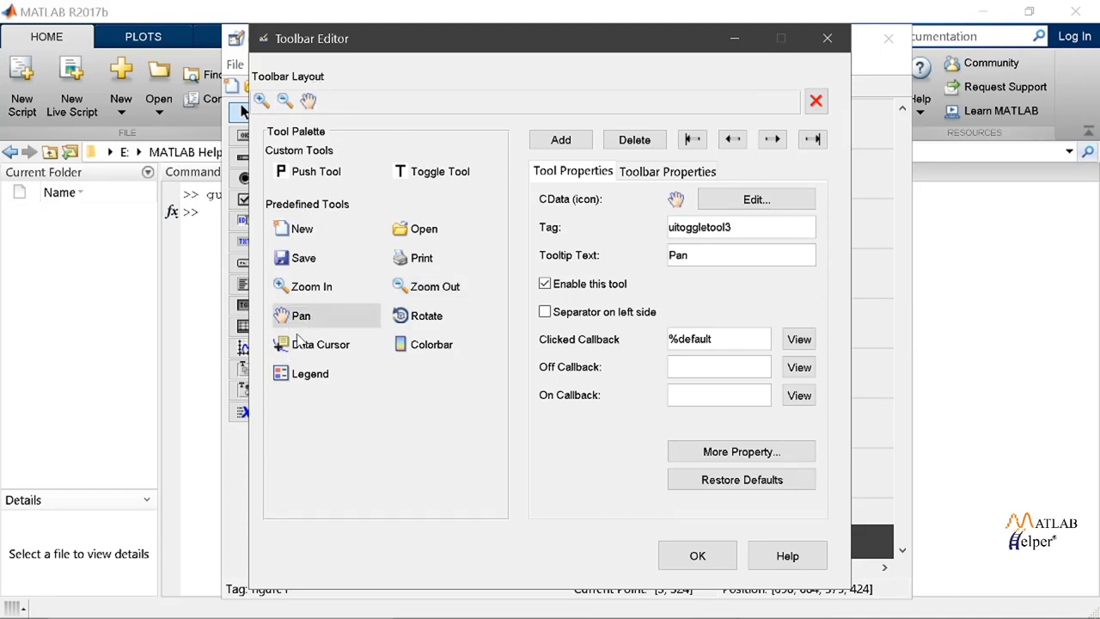
drag(299, 340, 333, 103)
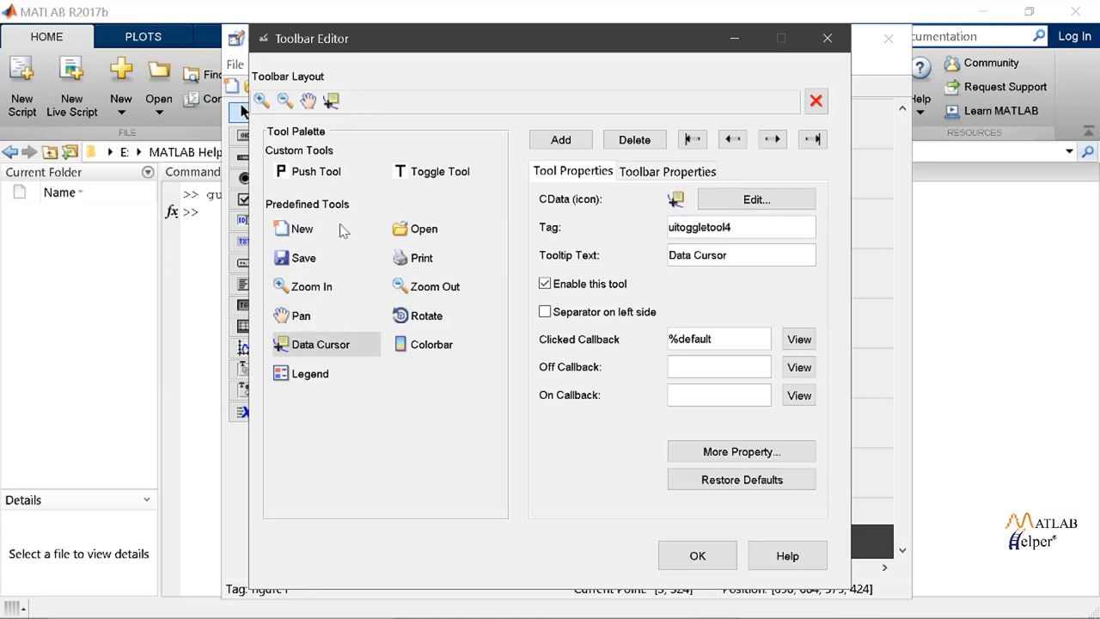
mouse_move(438, 323)
mouse_down()
mouse_move(420, 148)
mouse_move(373, 99)
mouse_up()
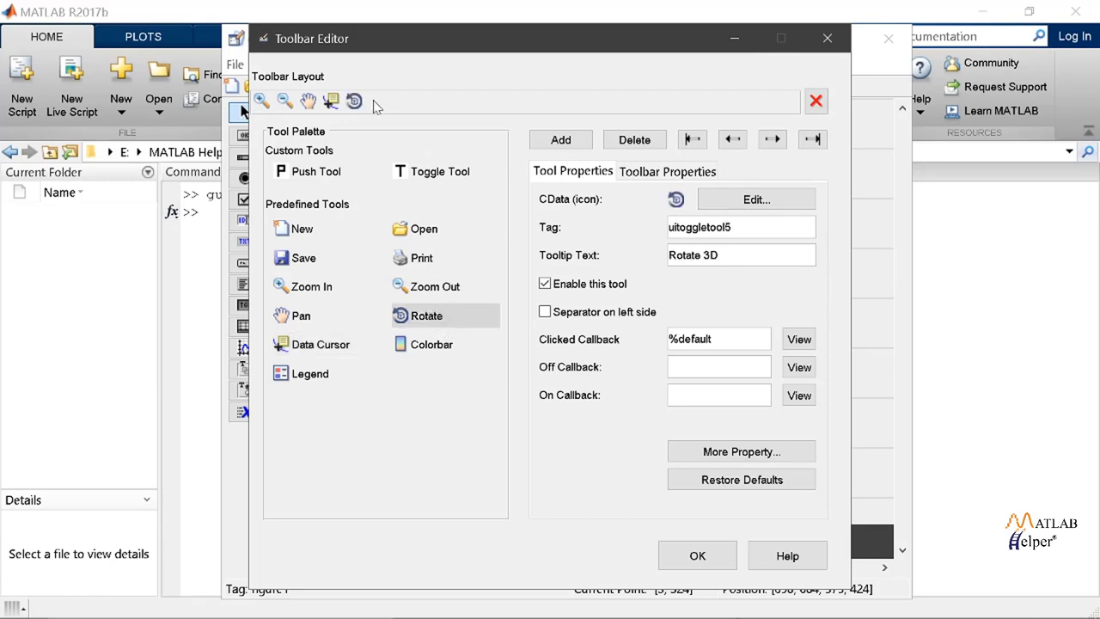
click(695, 555)
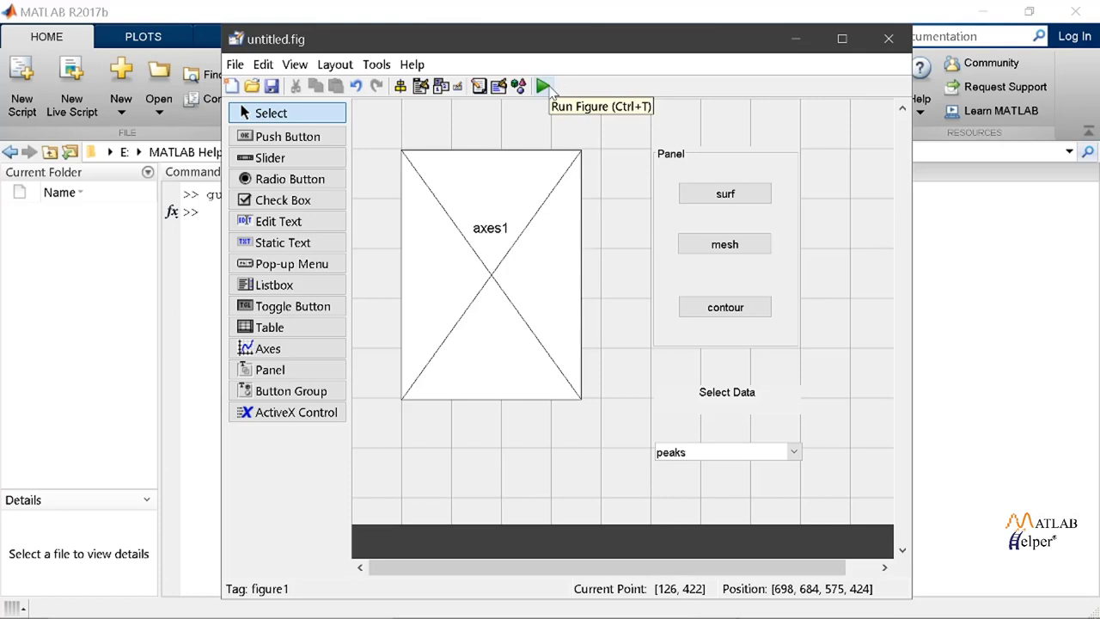
- Run the figure and enter BasicGUI as the file name when prompted to save
click(549, 86)
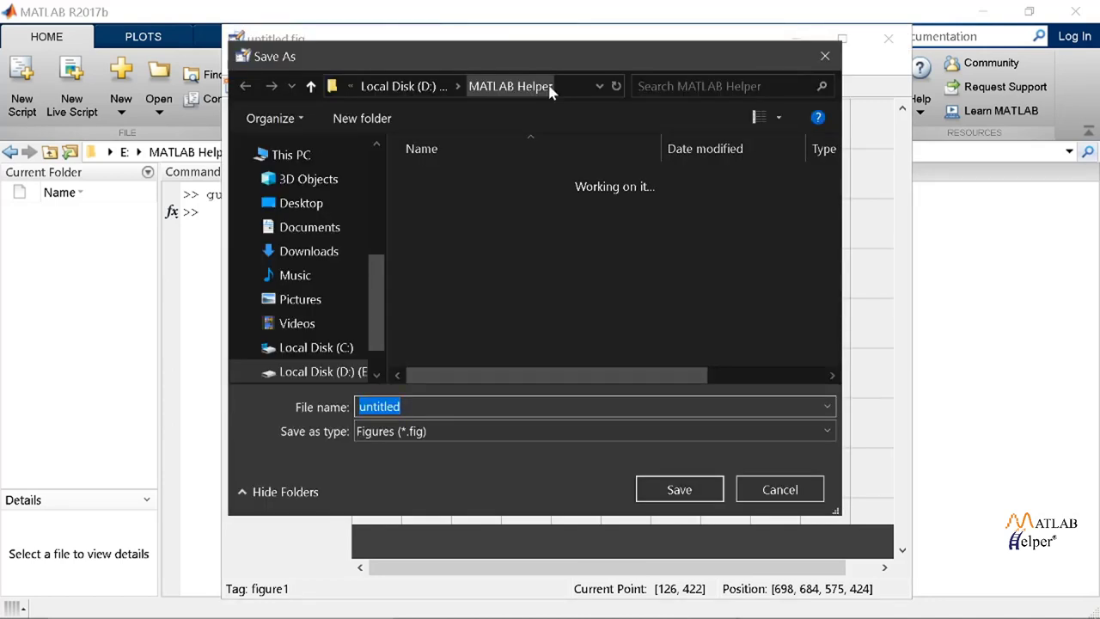
text(Baic)
key(BackSpace)
key(BackSpace)
text(sicGUI)
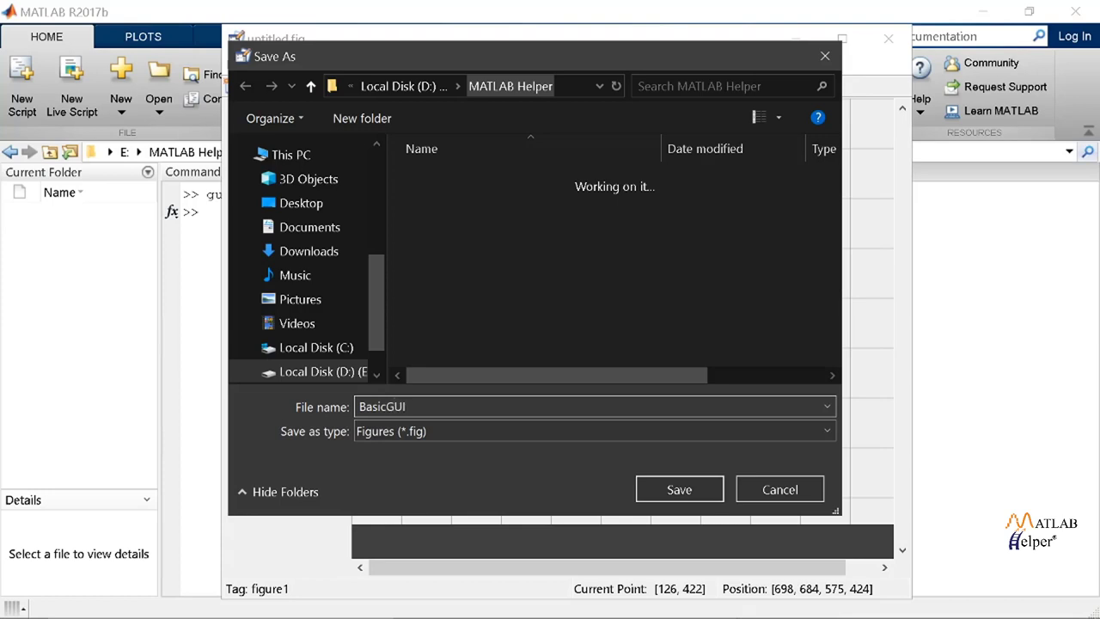
- Save the layout as BasicGUI.fig and BasicGUI.m, and scroll through the generated code
click(663, 500)
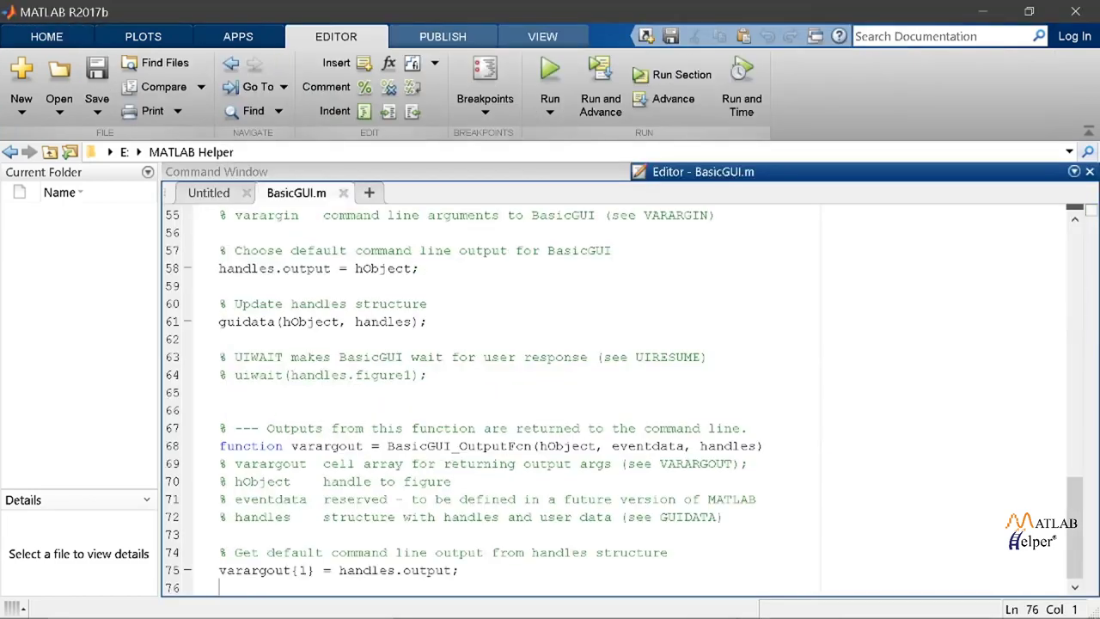
scroll(494, 395, down, 10)
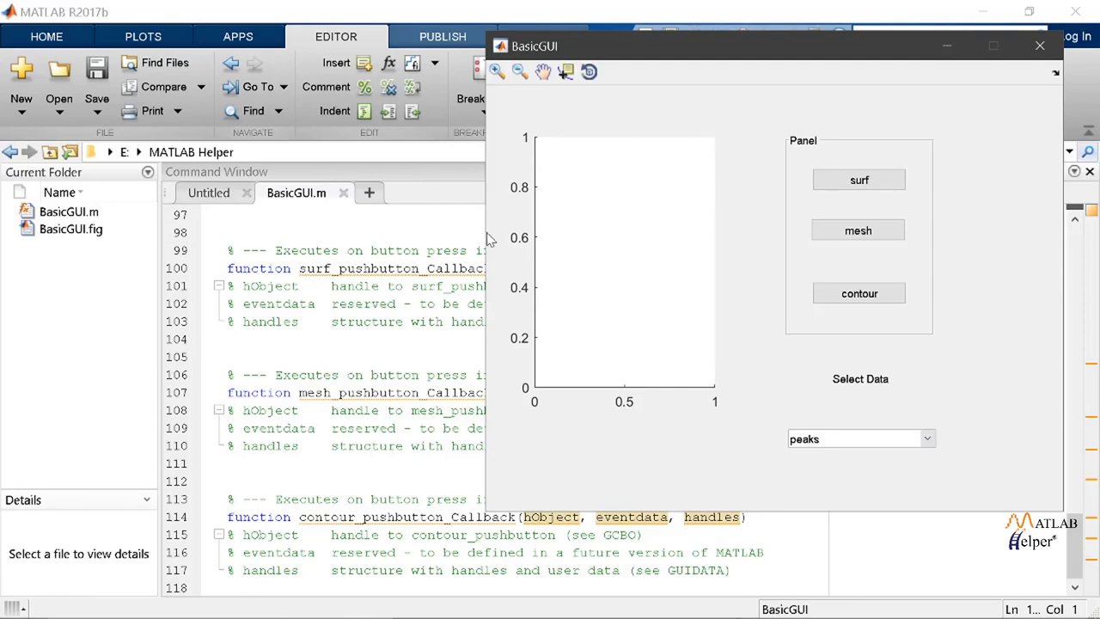
- Minimize the running BasicGUI window and jump to BasicGUI_OpeningFcn in the code
click(947, 46)
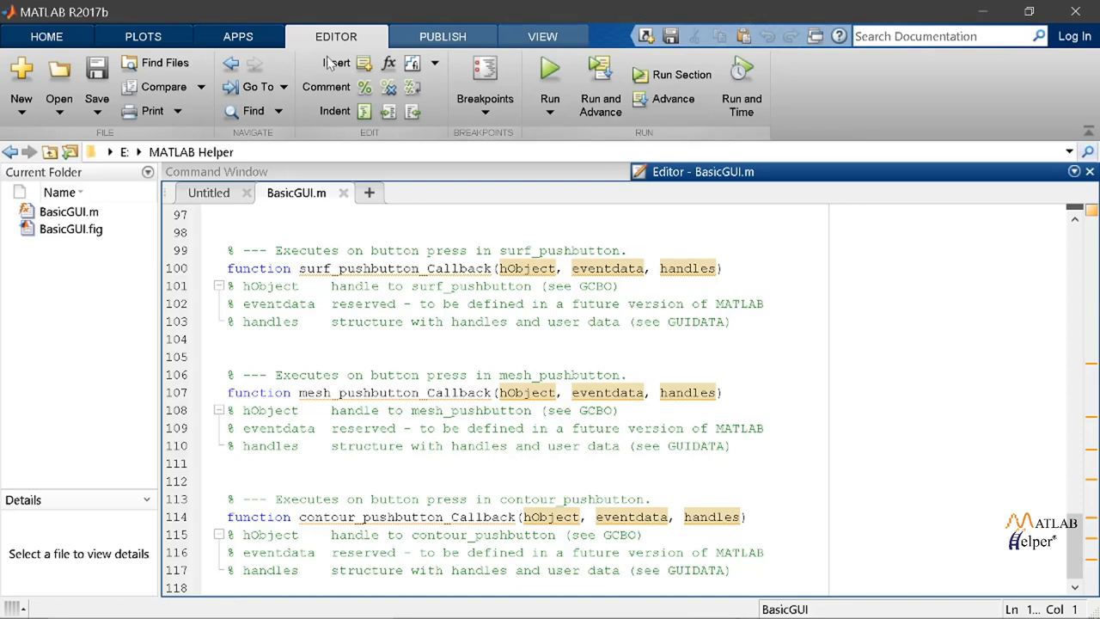
click(246, 93)
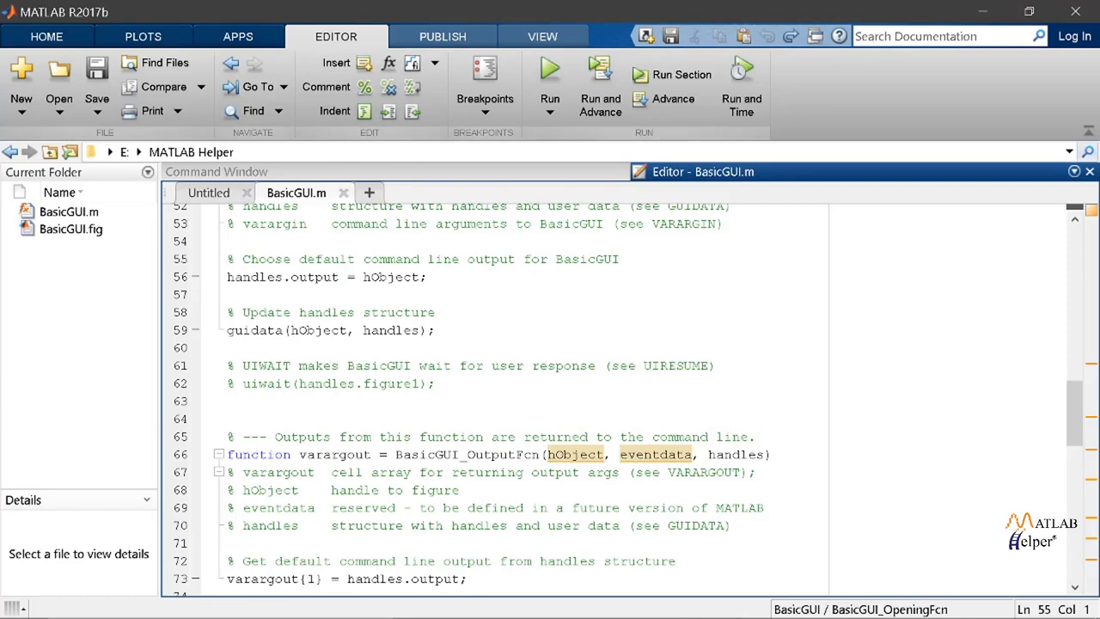
- Paste the peaks, membrane and sinc dataset code, which surfs currentData, into BasicGUI_OpeningFcn
key(Return)
key(Return)
key(Up)
key(Up)
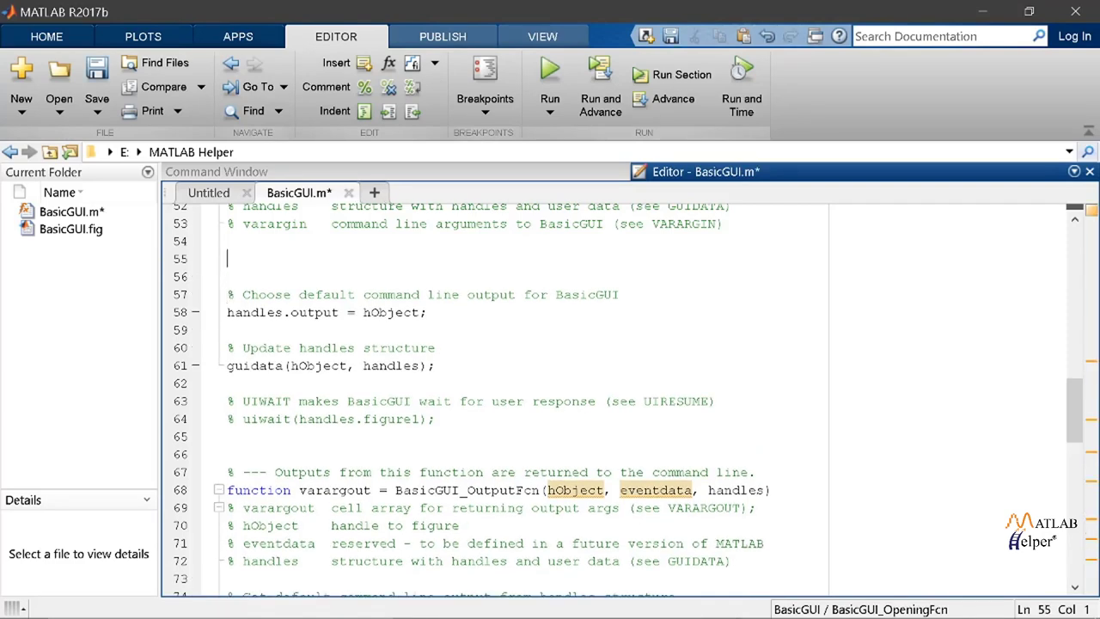
text(%dataset 1 handles.peaks = peaks(35)  %dataset 2 handles .membrane  = membrane;  %dataset 3 [x,y] = meshgrid(-8:0.5:8); r =  sqrt(x.^2+y.^2)+eps; sinc = sin(r)./r; handles_sinc = sinc;  handles.currentData = handles.peaks; surf(handles.currentdata))
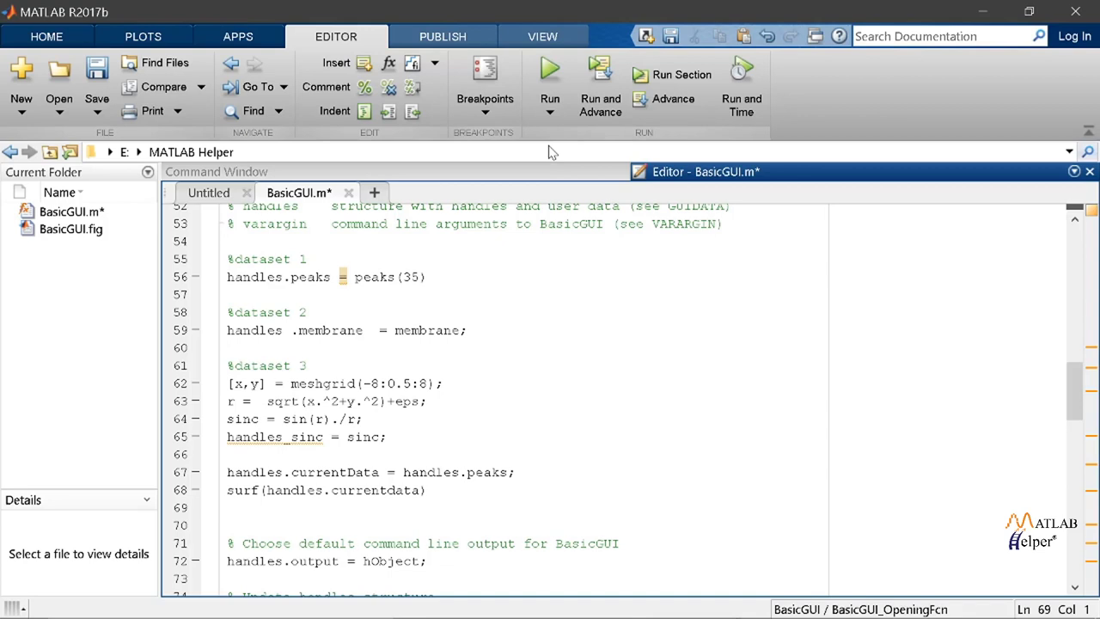
click(254, 86)
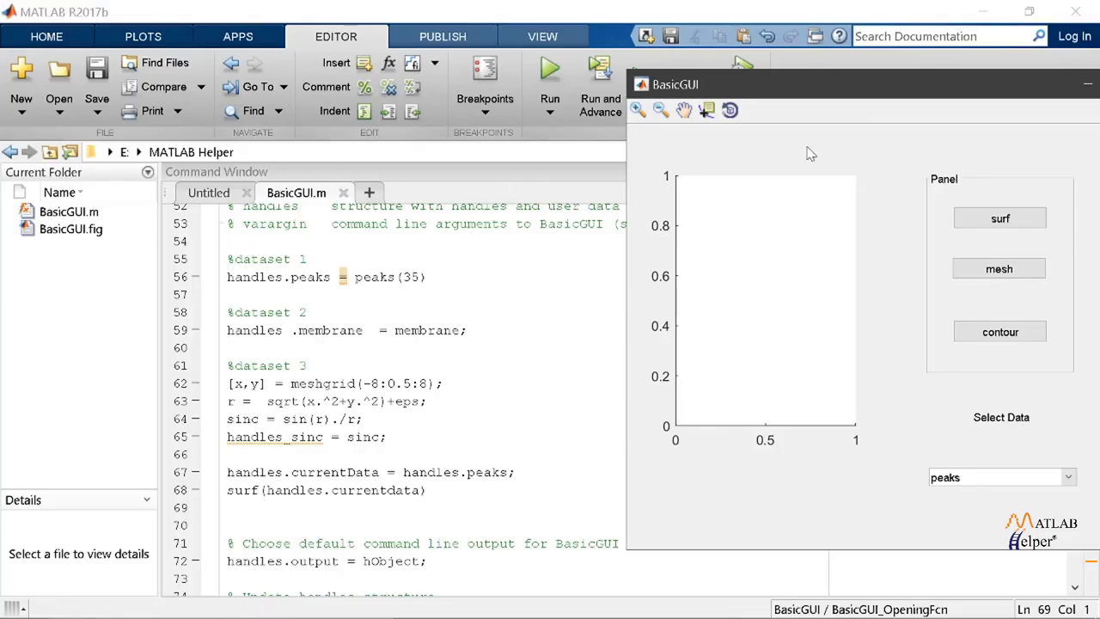
drag(870, 87, 724, 57)
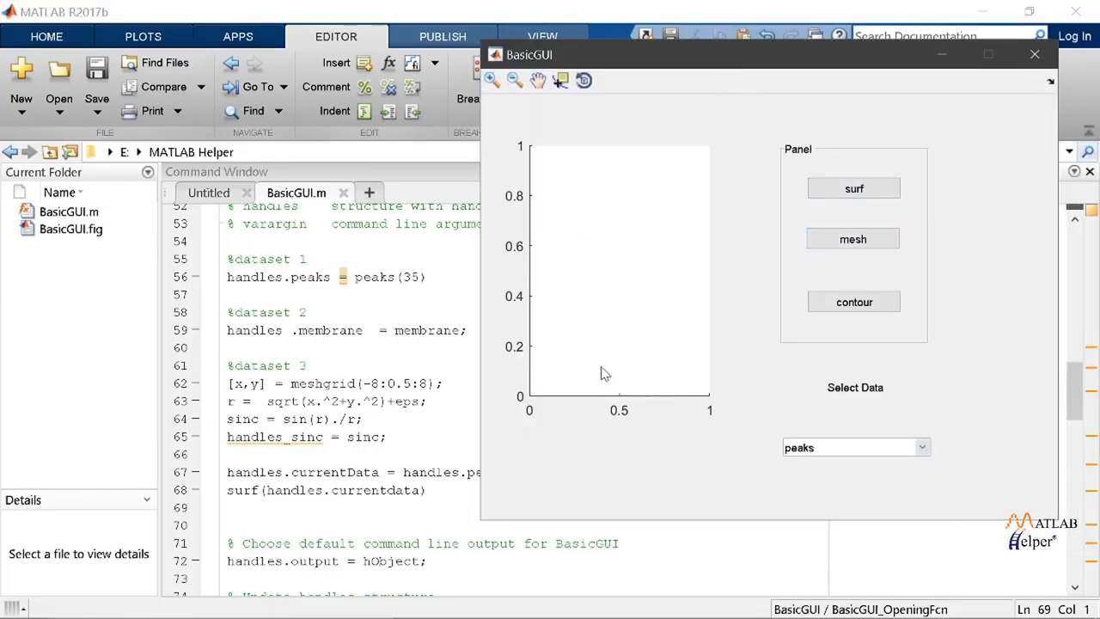